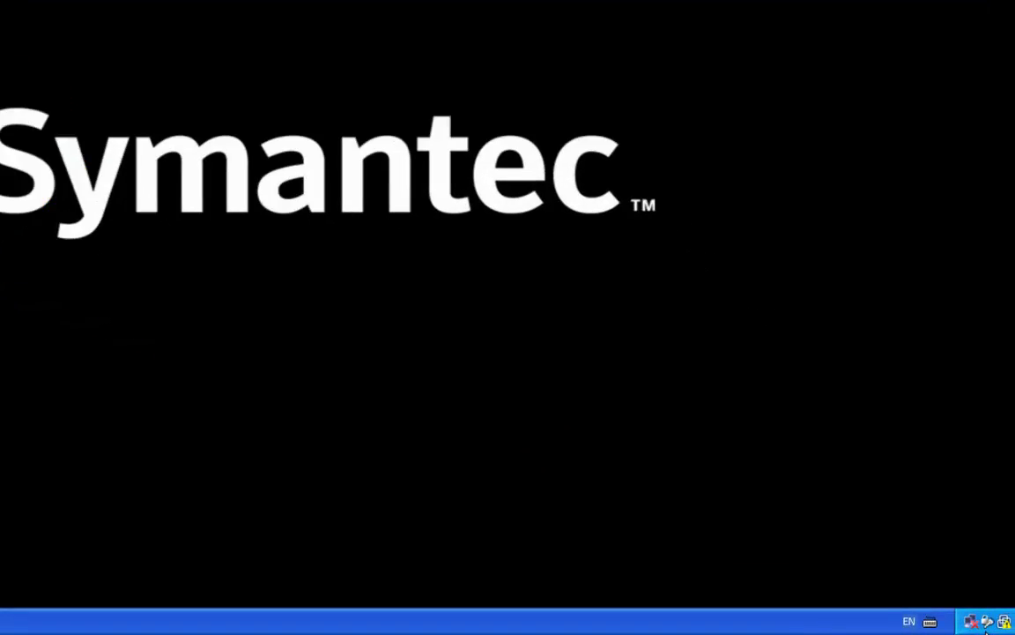
- Open Symantec Encryption Desktop from the tray icon and start File > New PGP Key
{"action": "right_click", "coordinate": [986, 621]}
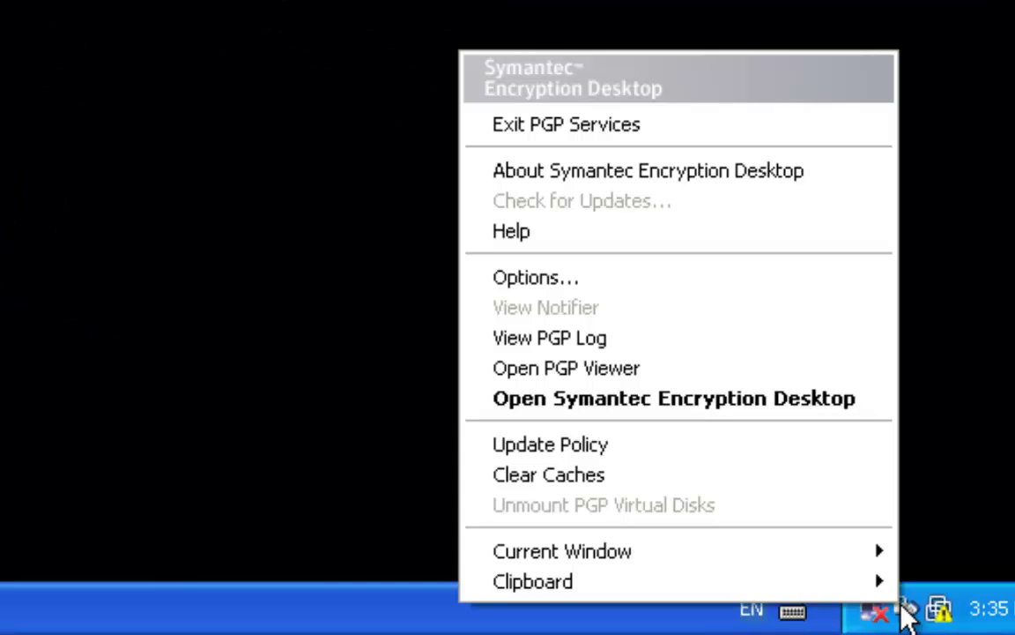
{"action": "left_click", "coordinate": [562, 406]}
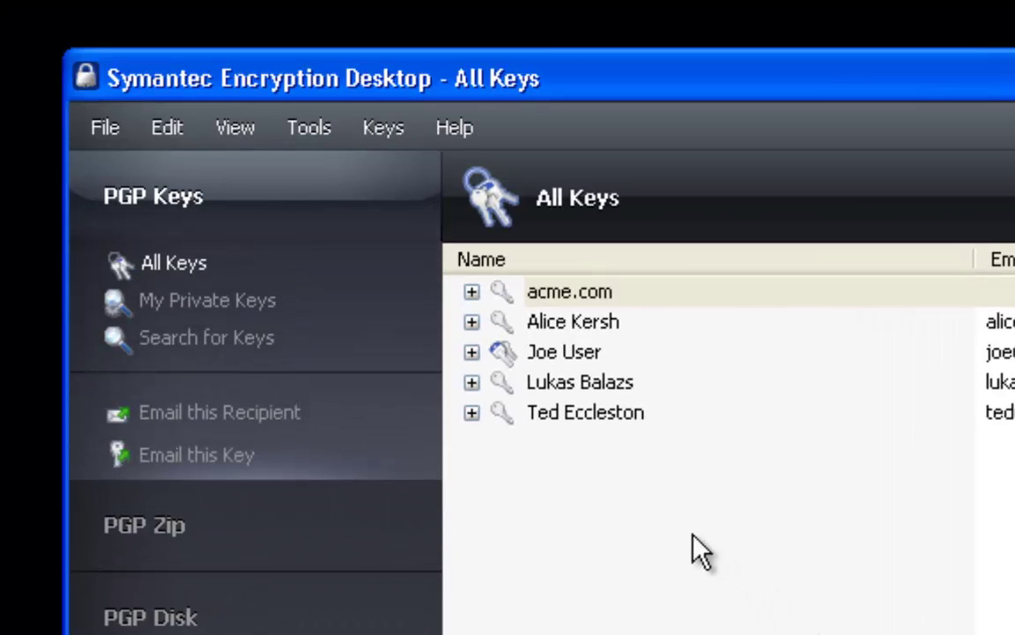
{"action": "left_click", "coordinate": [102, 131]}
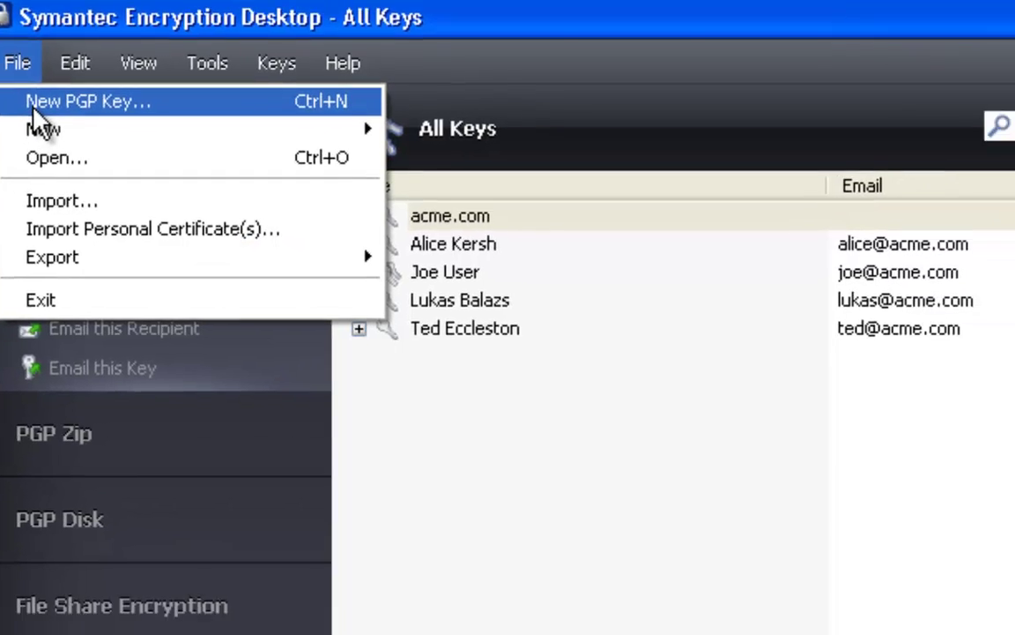
{"action": "left_click", "coordinate": [123, 171]}
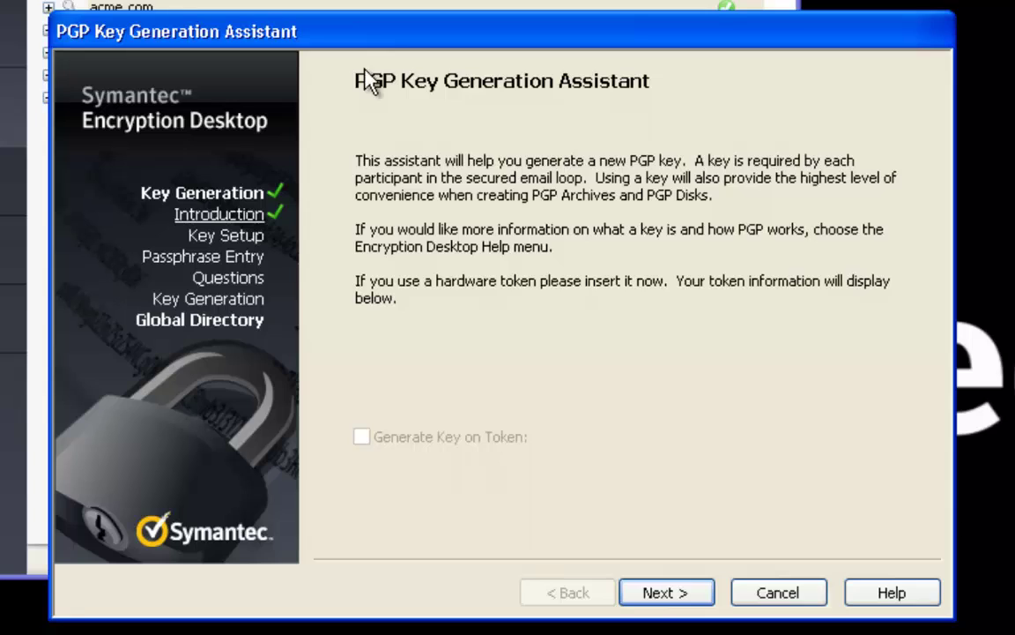
- Name the new key 'ACME ADK' and proceed without an email address
{"action": "left_click", "coordinate": [657, 592]}
{"action": "type", "text": "A"}
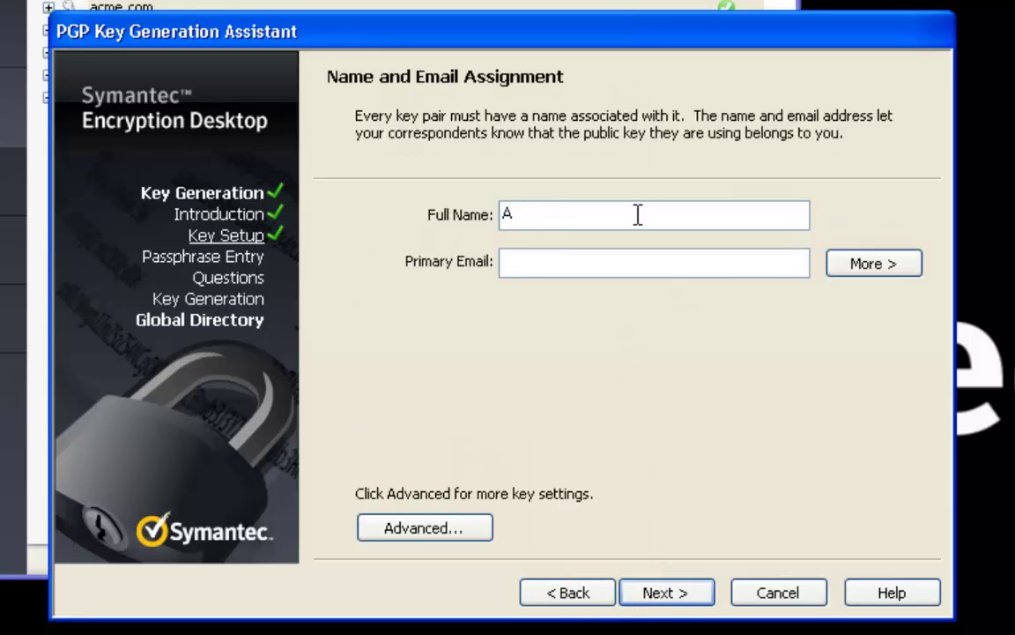
{"action": "type", "text": "CME ADK"}
{"action": "left_click", "coordinate": [666, 592]}
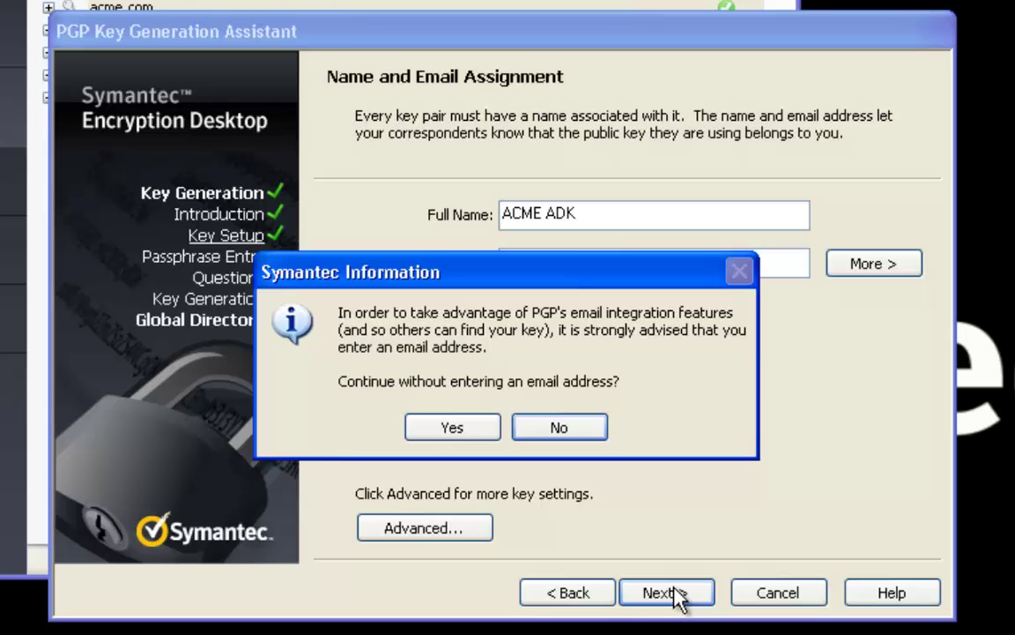
{"action": "left_click", "coordinate": [452, 430]}
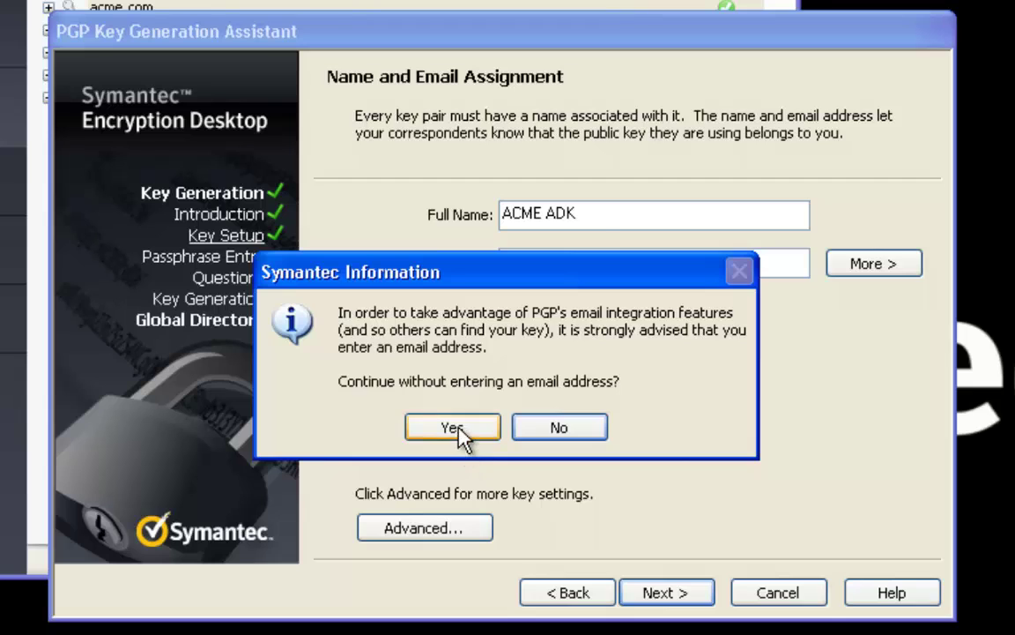
- Protect the key with a confirmed passphrase and generate the key pair
{"action": "left_click", "coordinate": [680, 599]}
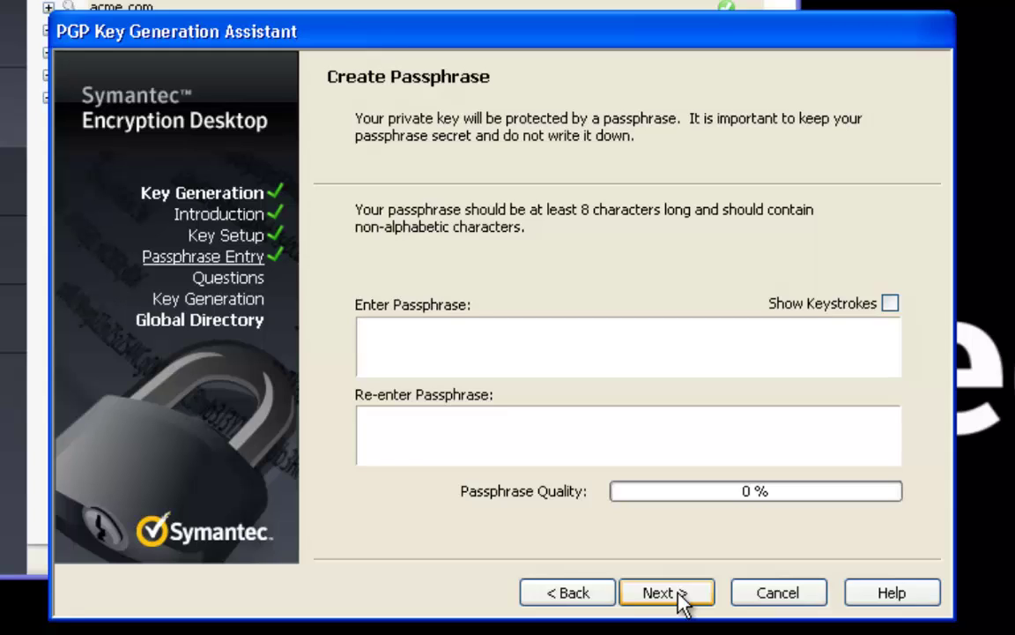
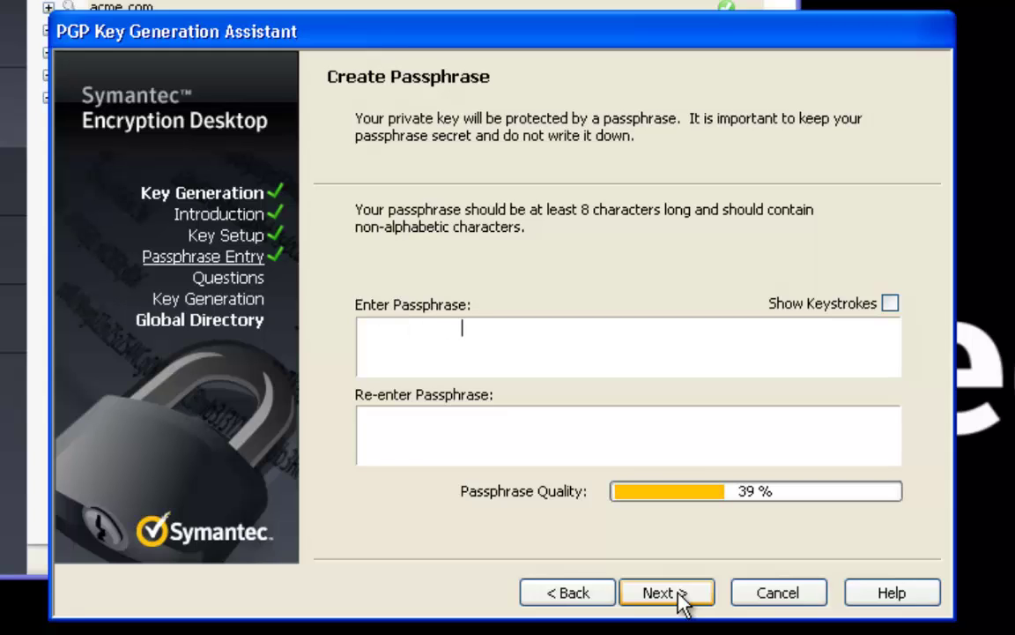
{"action": "key", "text": "Tab"}
{"action": "key", "text": "ctrl+v"}
{"action": "left_click", "coordinate": [680, 600]}
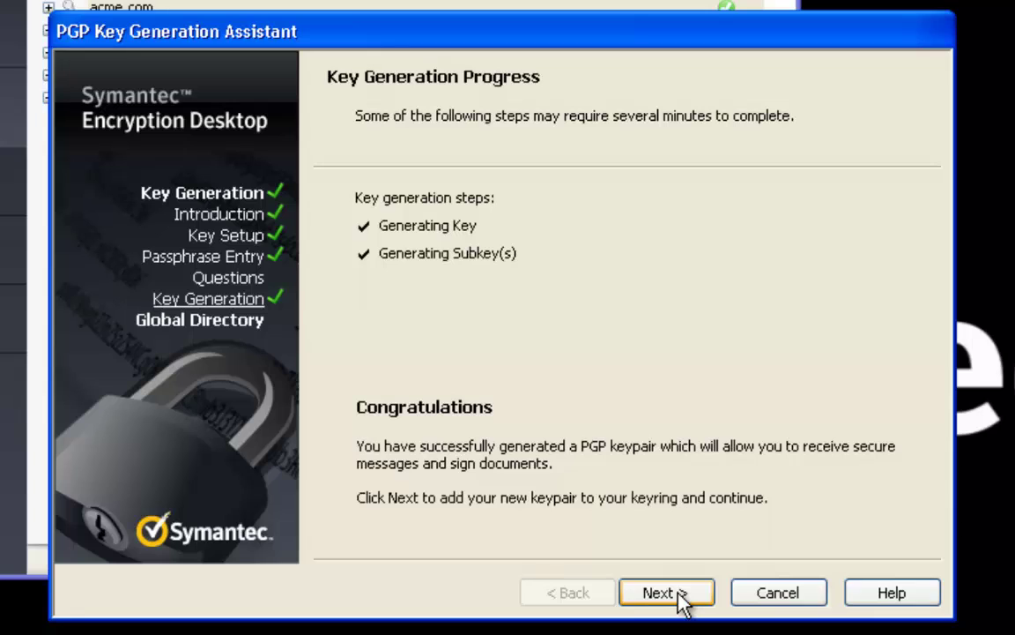
- Finish the assistant without publishing to the Global Directory, collapse acme.com, and select ACME ADK
{"action": "left_click", "coordinate": [679, 599]}
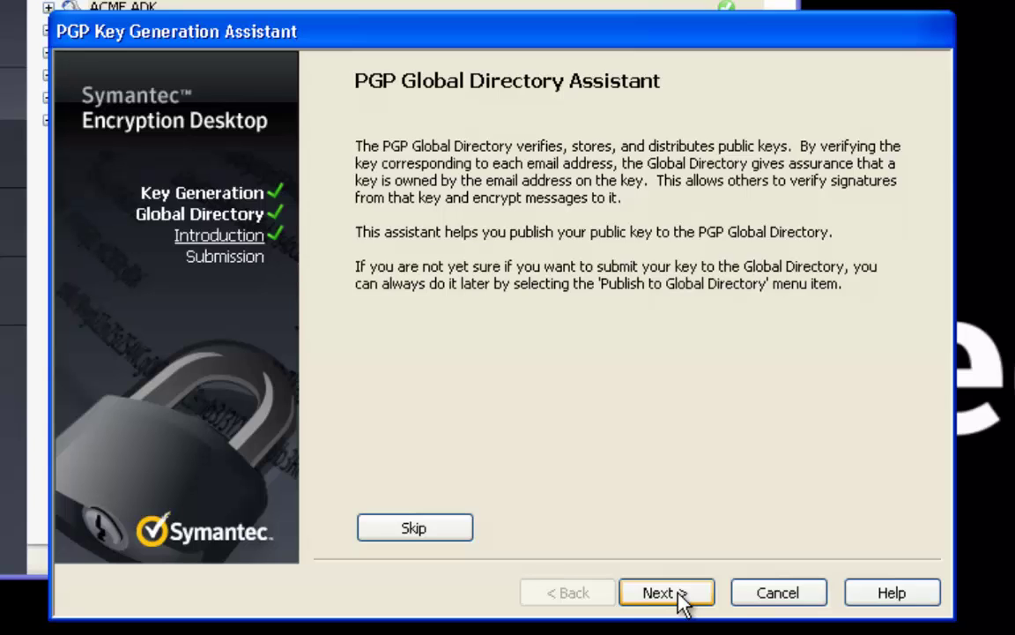
{"action": "left_click", "coordinate": [415, 527]}
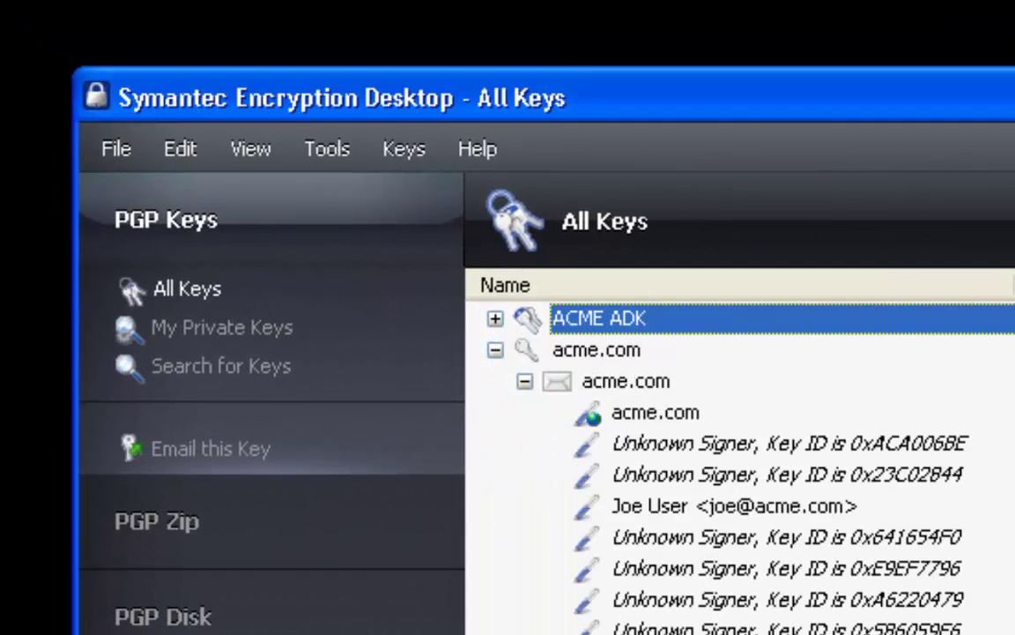
{"action": "left_click", "coordinate": [478, 350]}
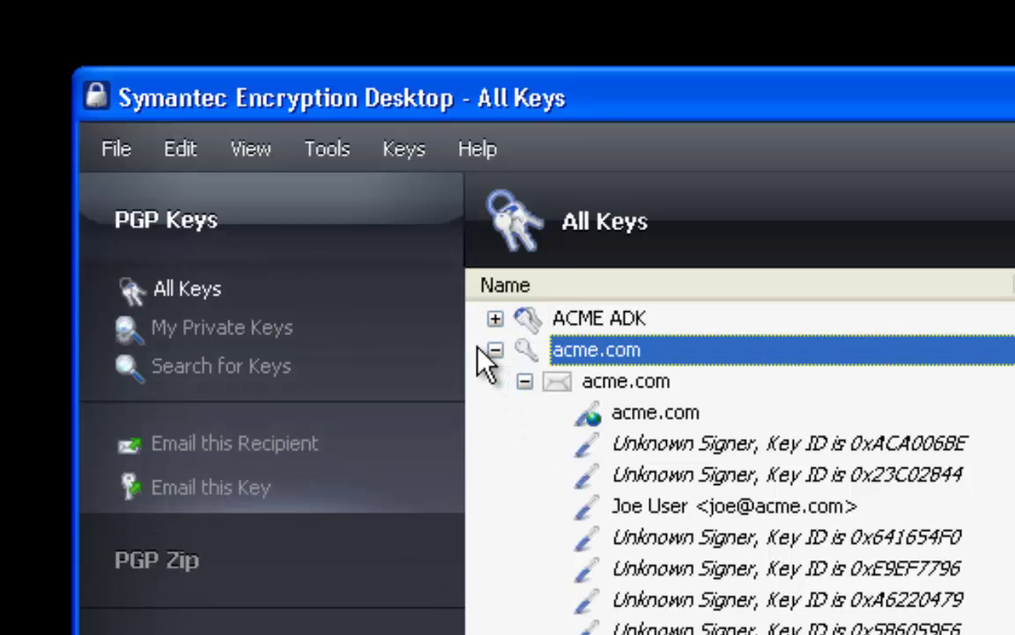
{"action": "left_click", "coordinate": [492, 349]}
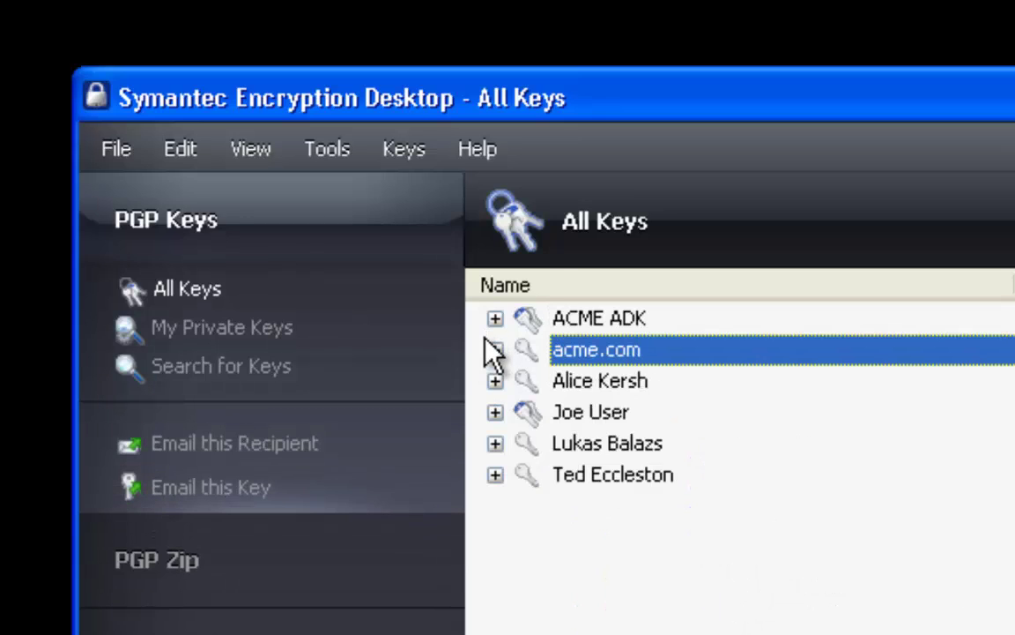
{"action": "left_click", "coordinate": [605, 323]}
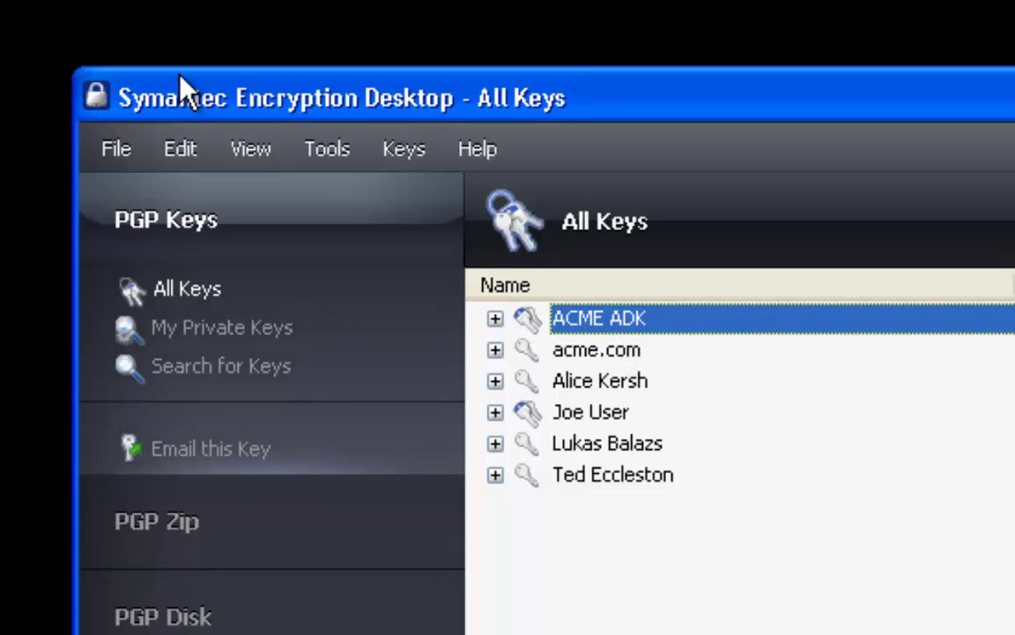
{"action": "left_click", "coordinate": [112, 141]}
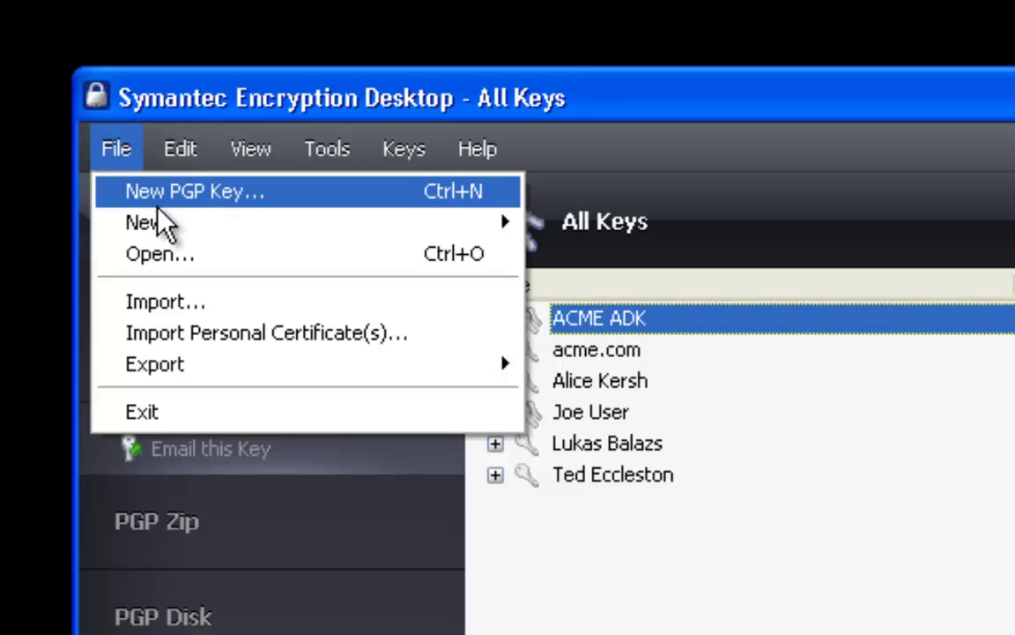
- Export the ACME ADK public key as ACME ADK.asc into C:\Temp
{"action": "mouse_move", "coordinate": [168, 367]}
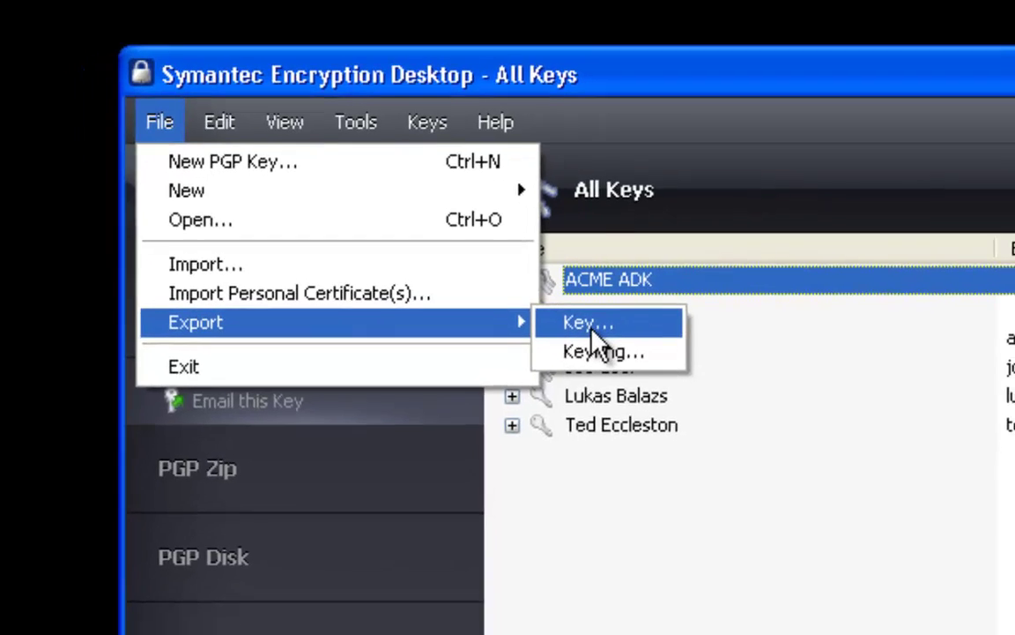
{"action": "left_click", "coordinate": [580, 369]}
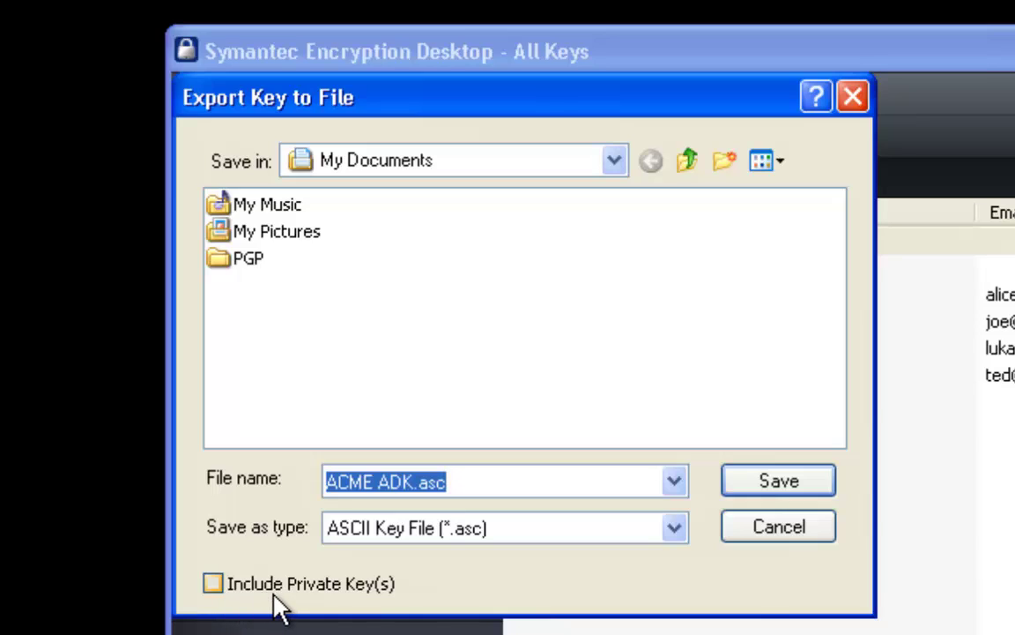
{"action": "left_click", "coordinate": [615, 162]}
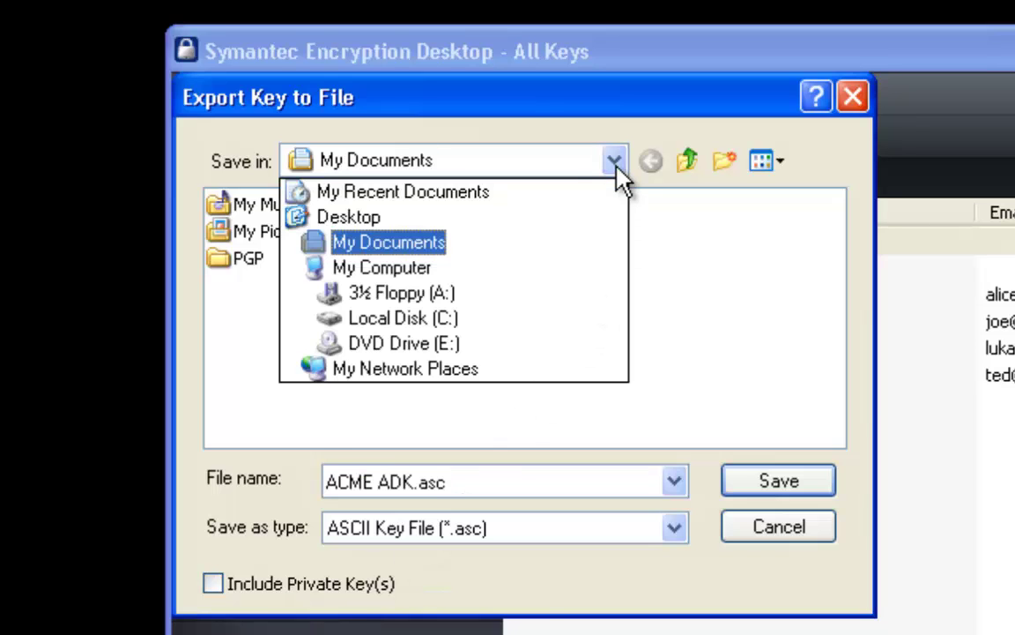
{"action": "left_click", "coordinate": [416, 318]}
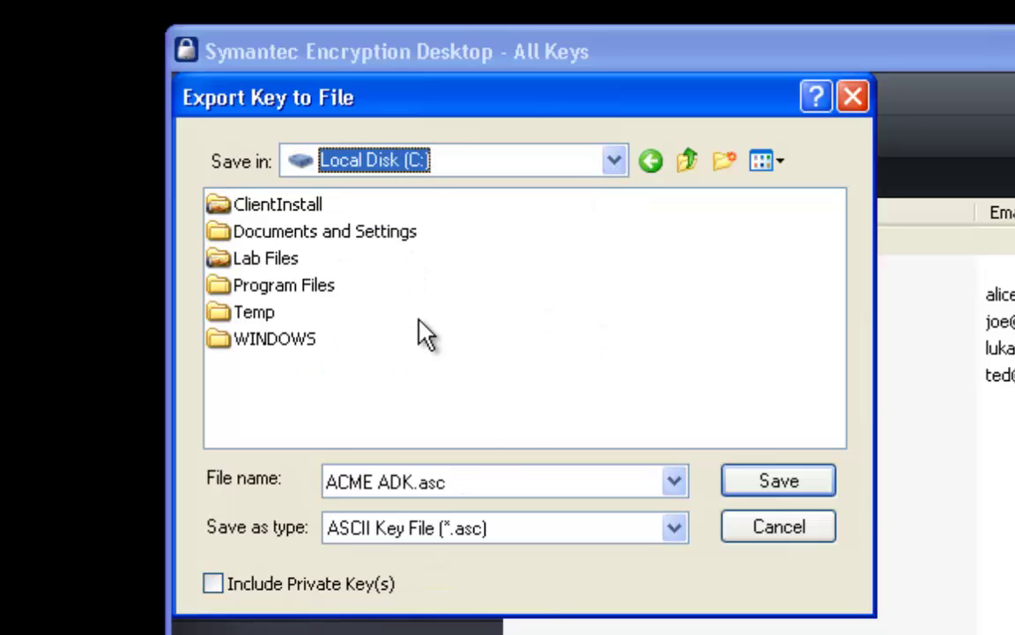
{"action": "left_click", "coordinate": [255, 316]}
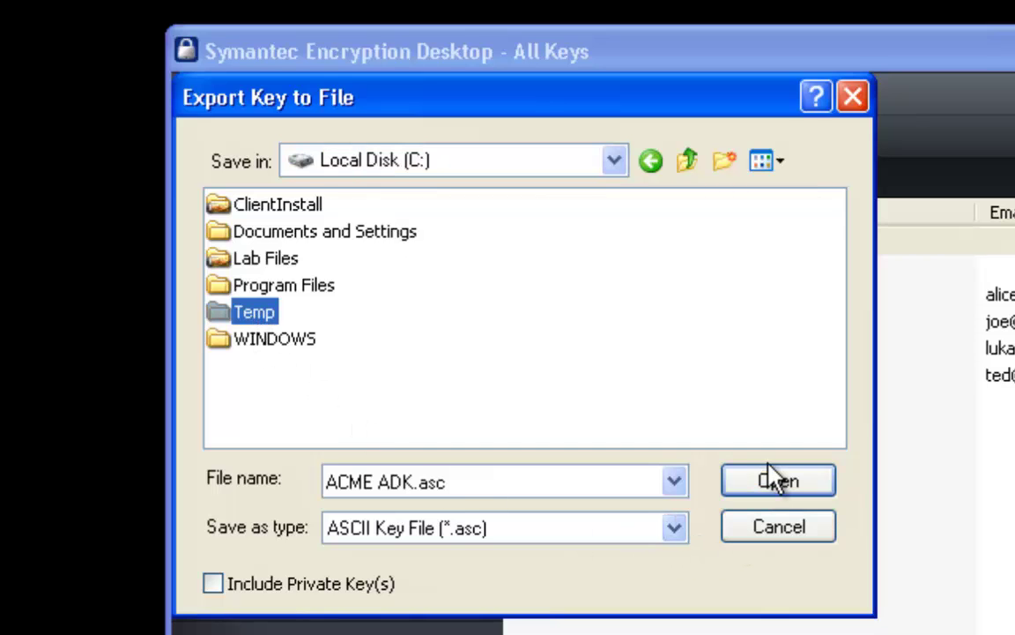
{"action": "left_click", "coordinate": [778, 489]}
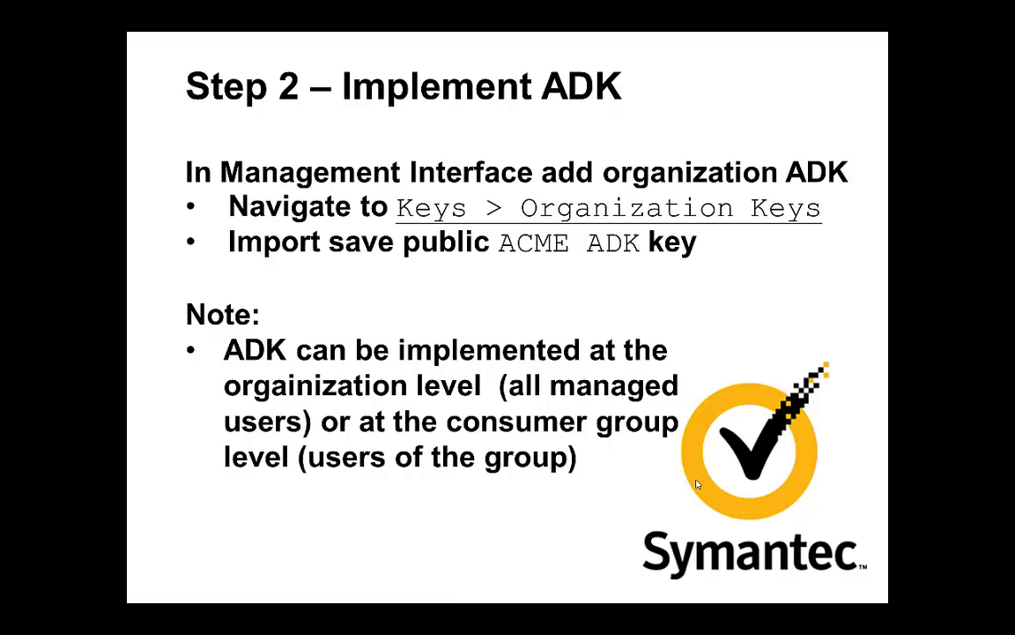
- Log in to Encryption Management Server with the admin username and passphrase
{"action": "type", "text": "Joe"}
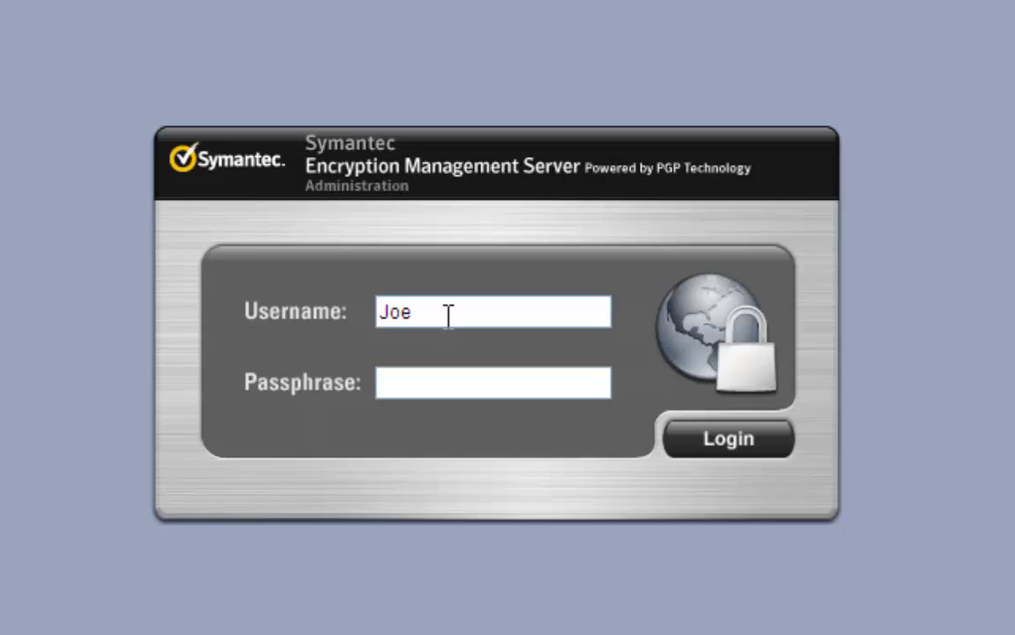
{"action": "key", "text": "Tab"}
{"action": "type", "text": "••••••••••"}
{"action": "left_click", "coordinate": [729, 445]}
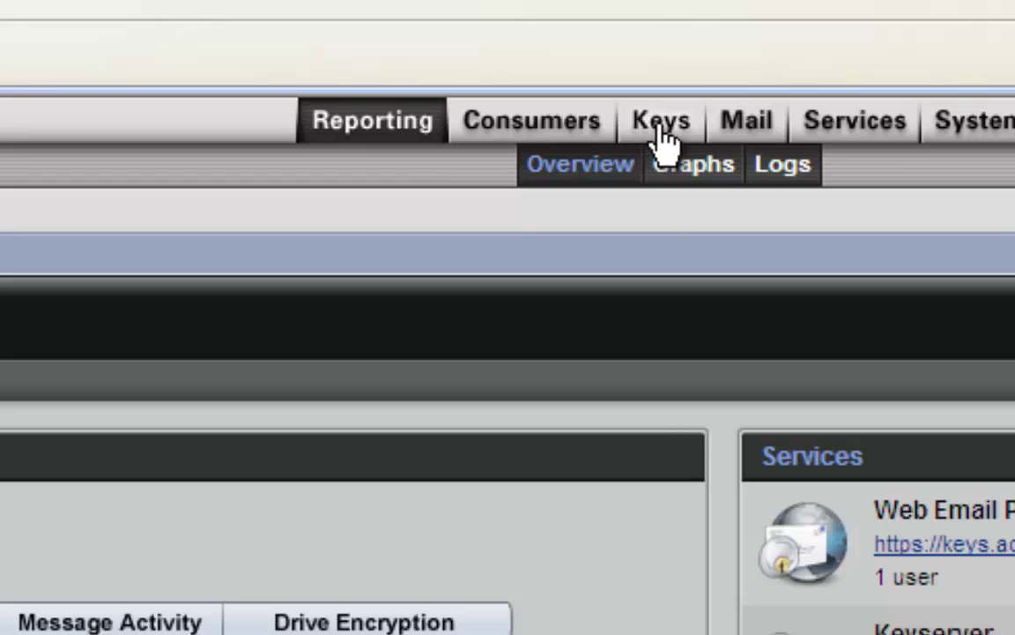
- Navigate to Keys > Organization Keys in the management server
{"action": "left_click", "coordinate": [665, 142]}
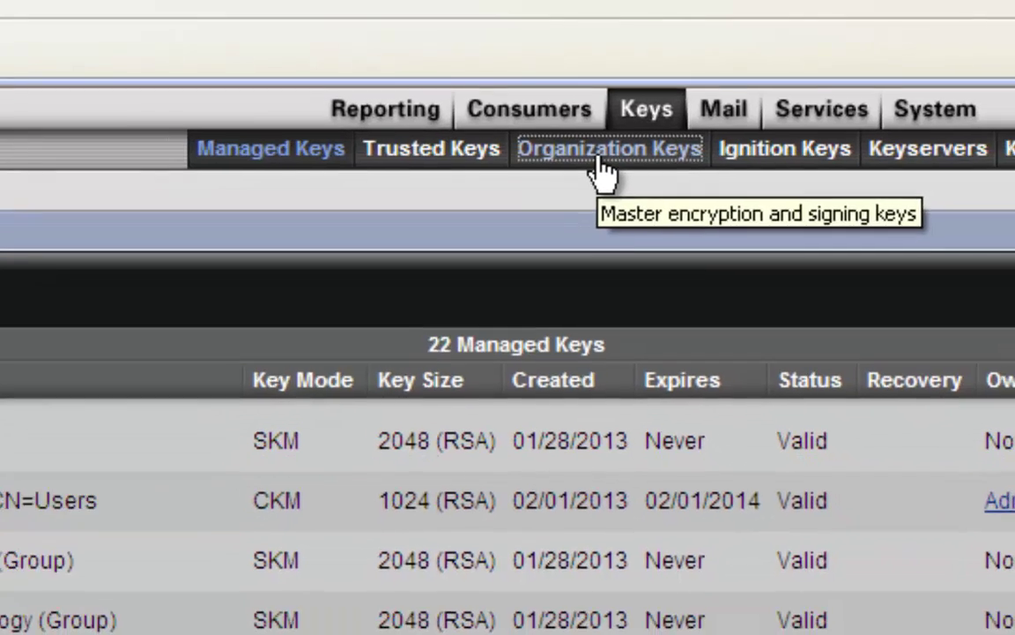
{"action": "left_click", "coordinate": [613, 170]}
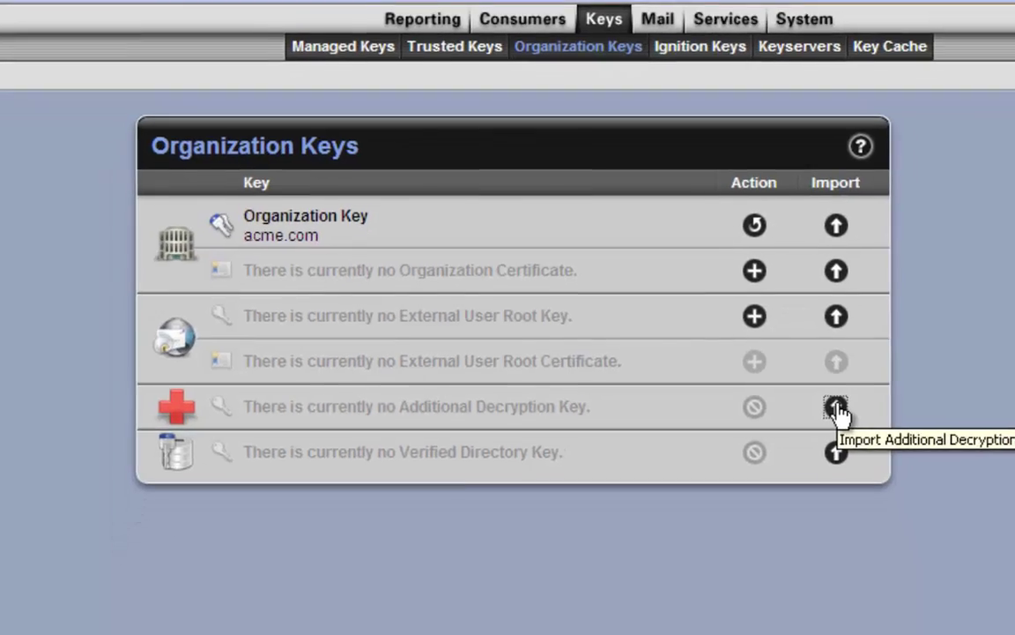
- Import C:\Temp\ACME ADK.asc as the organization's Additional Decryption Key
{"action": "left_click", "coordinate": [865, 503]}
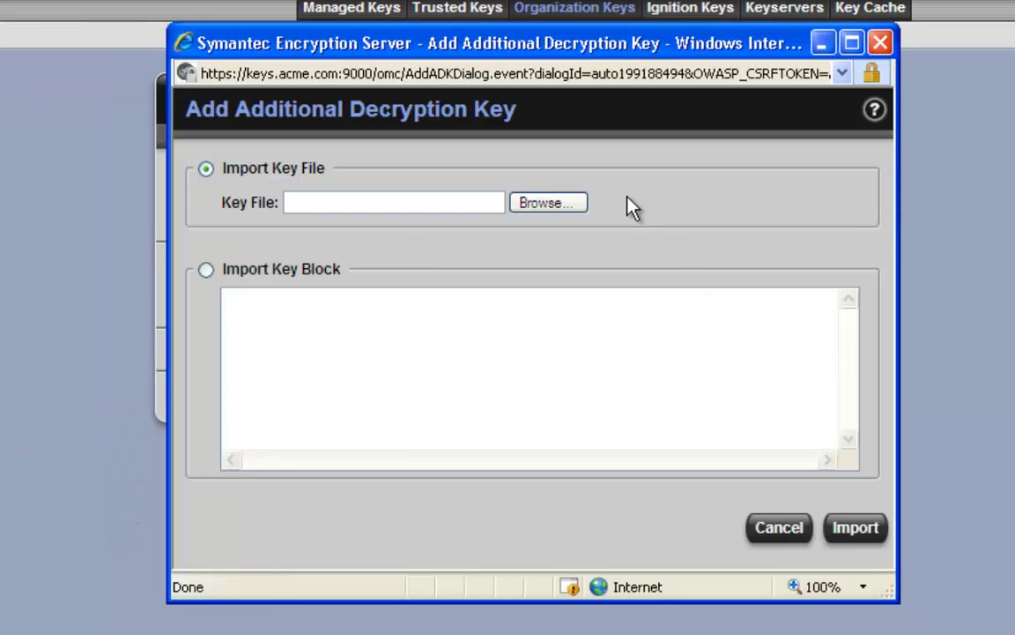
{"action": "left_click", "coordinate": [555, 205]}
{"action": "left_click", "coordinate": [384, 162]}
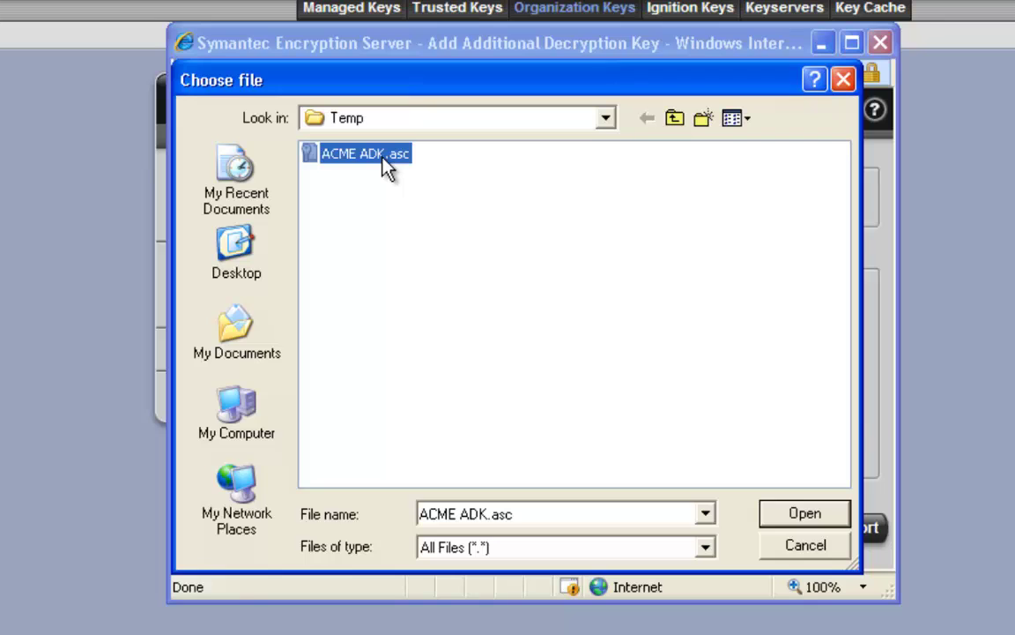
{"action": "left_click", "coordinate": [818, 515]}
{"action": "left_click", "coordinate": [853, 526]}
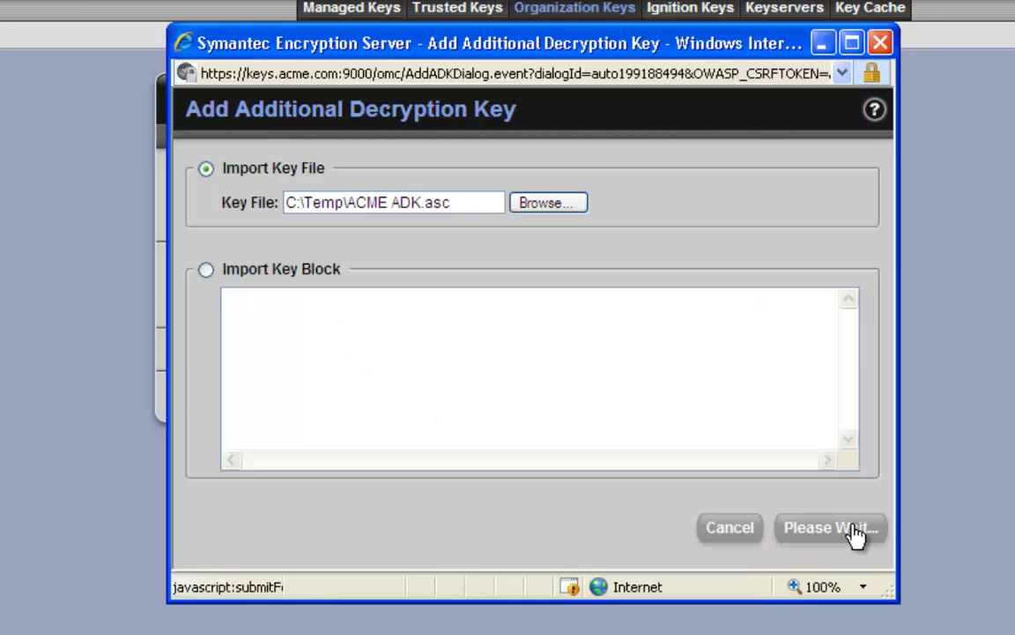
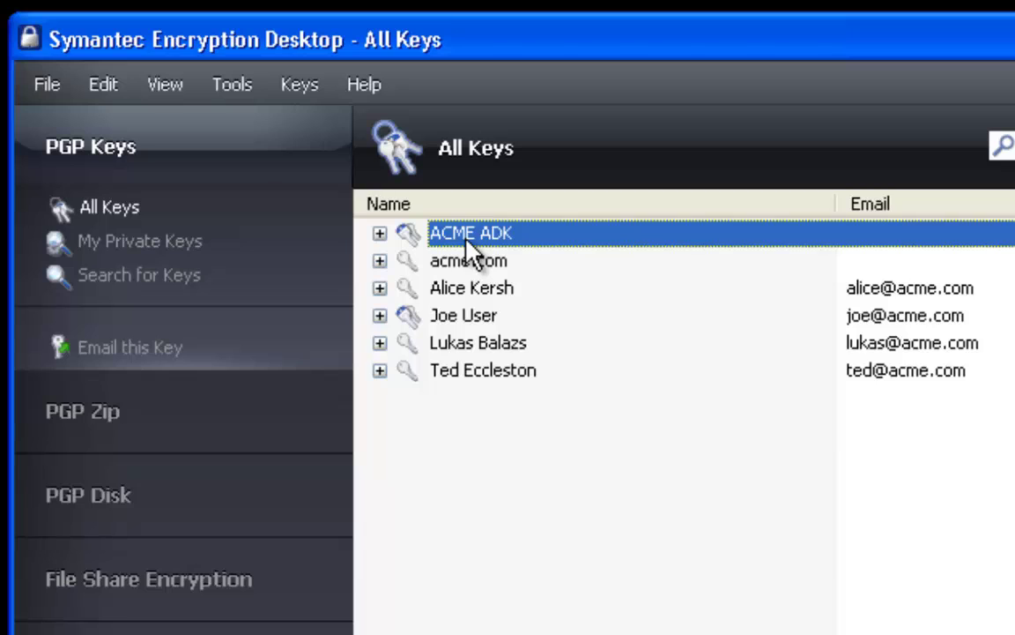
- Start making the ACME ADK key a shared key with Share Key > Make Shared
{"action": "left_click", "coordinate": [300, 85]}
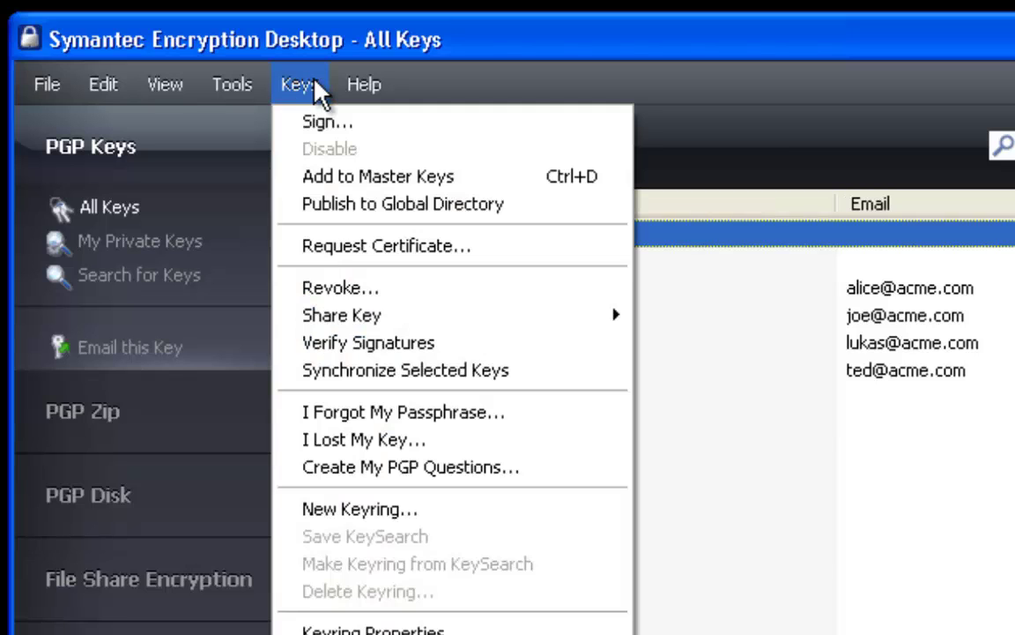
{"action": "mouse_move", "coordinate": [335, 322]}
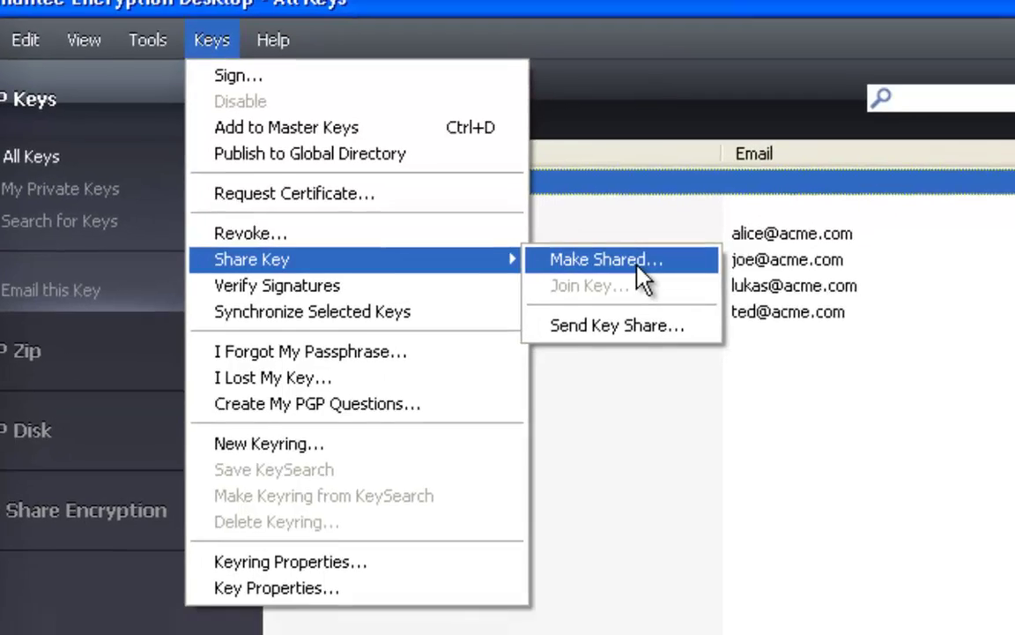
{"action": "left_click", "coordinate": [748, 324]}
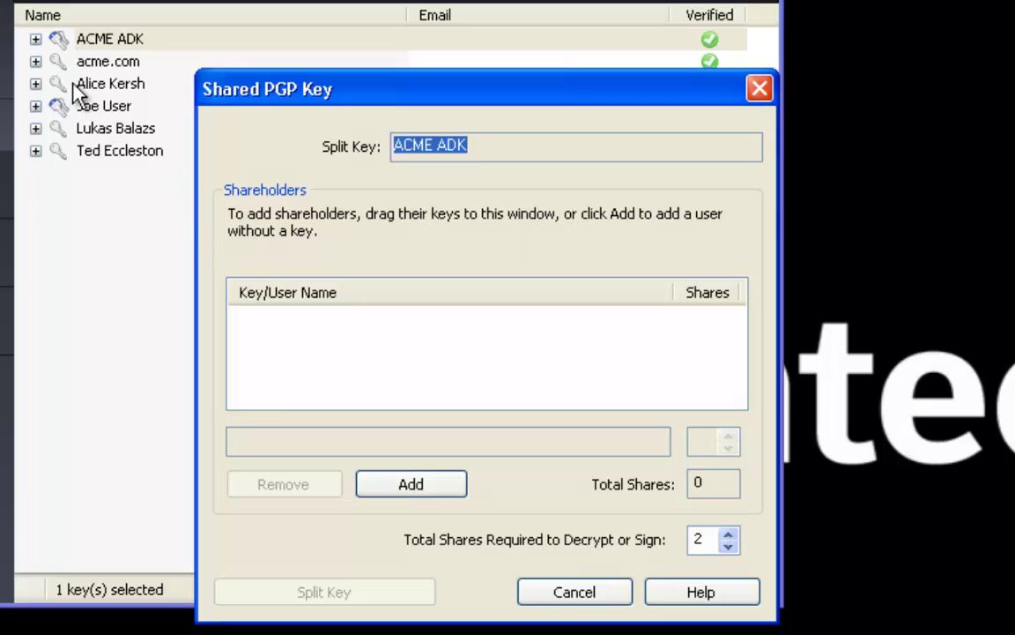
- Add three user keys as shareholders, giving 3 total shares with 2 required
{"action": "left_click_drag", "start_coordinate": [76, 85], "coordinate": [289, 328]}
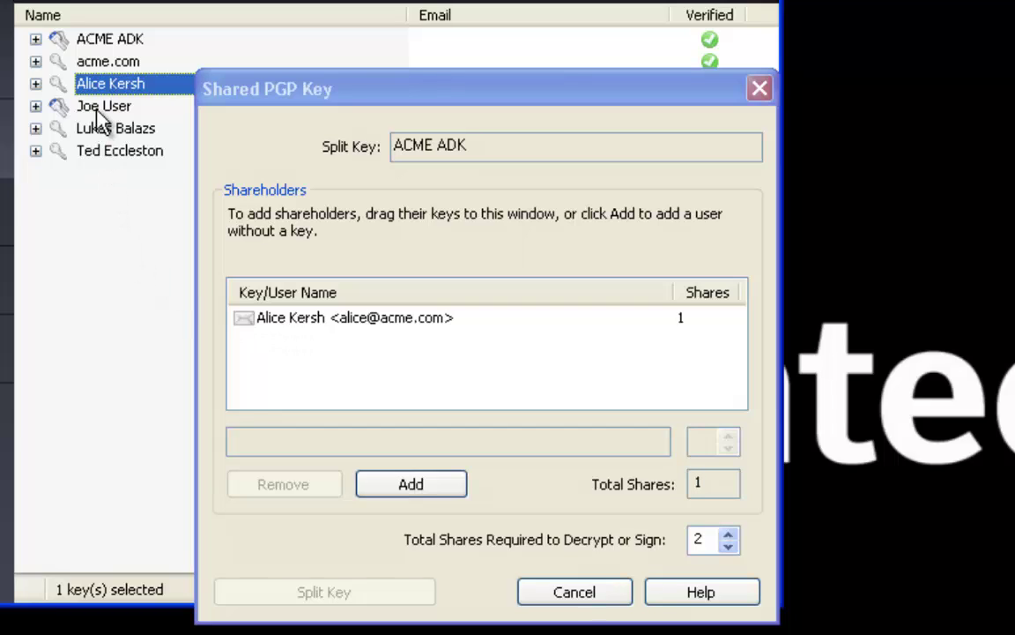
{"action": "left_click_drag", "start_coordinate": [99, 116], "coordinate": [306, 346]}
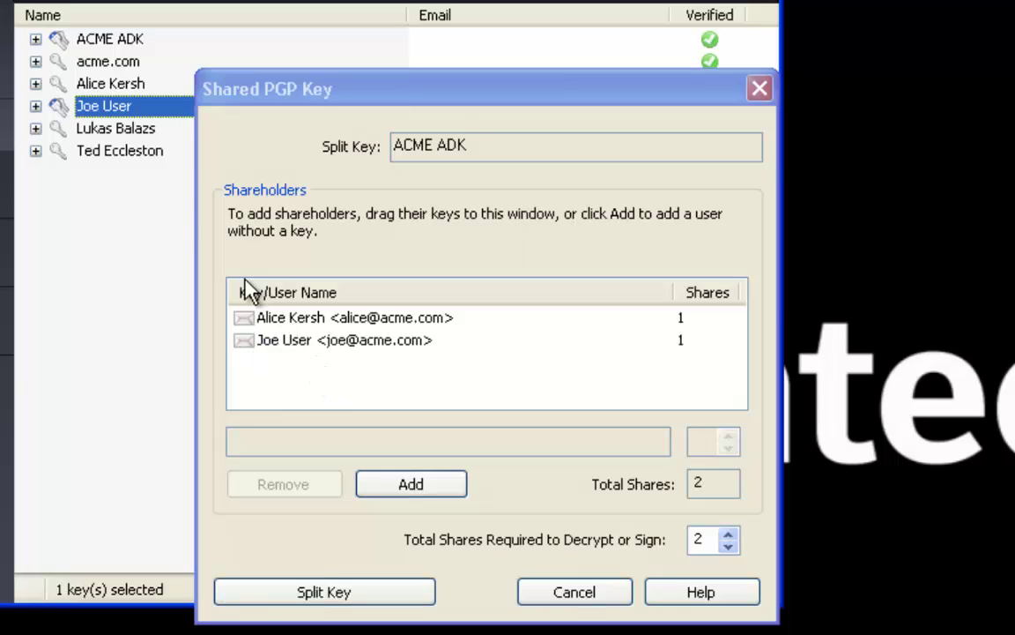
{"action": "left_click_drag", "start_coordinate": [137, 159], "coordinate": [344, 377]}
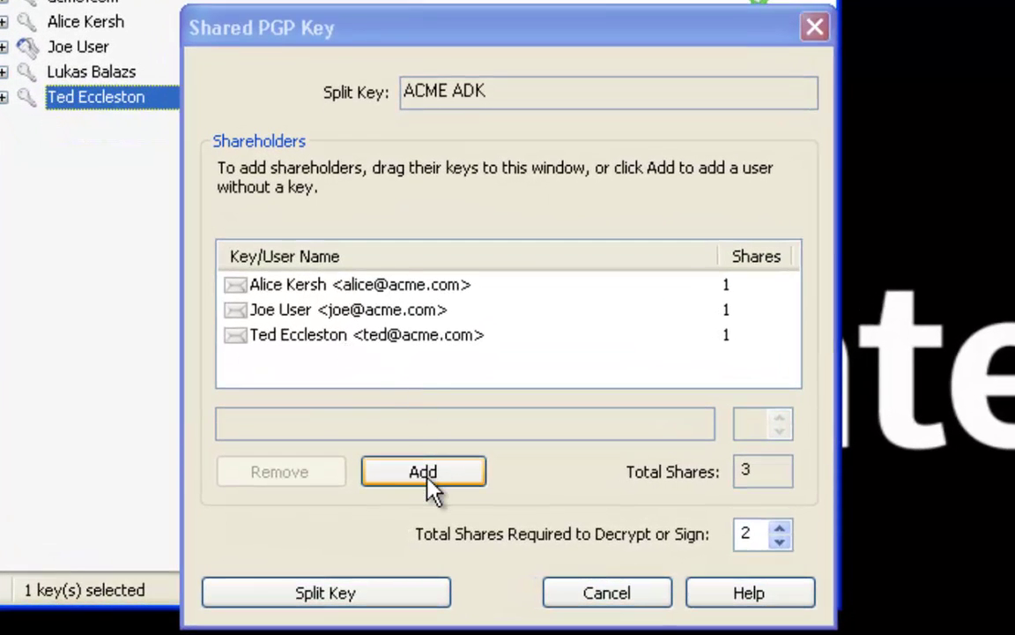
- Add a keyless shareholder by name, protected by a pasted passphrase, for 4 total shares
{"action": "left_click", "coordinate": [428, 480]}
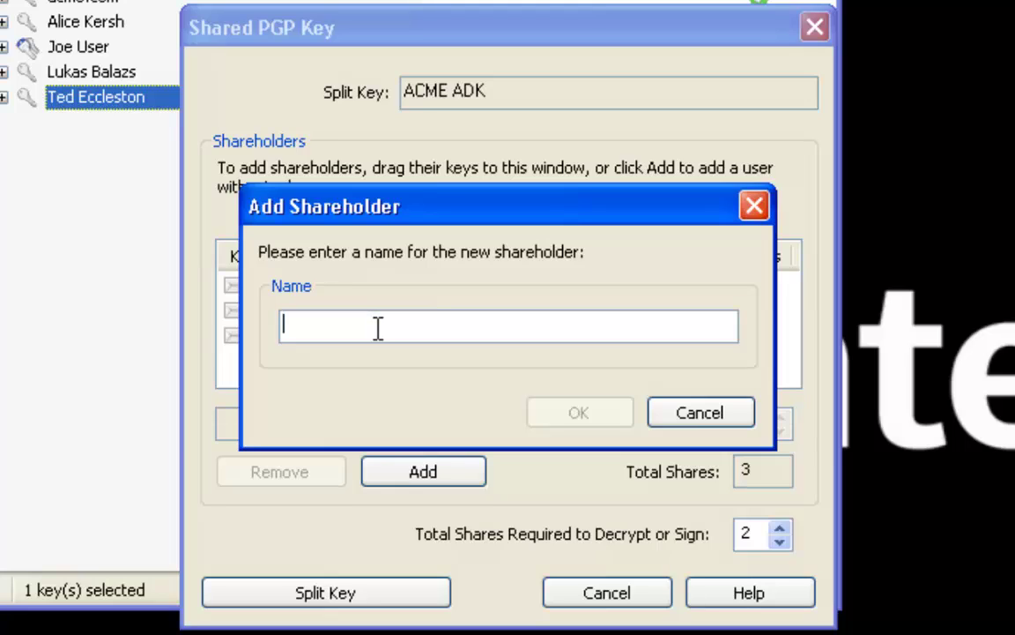
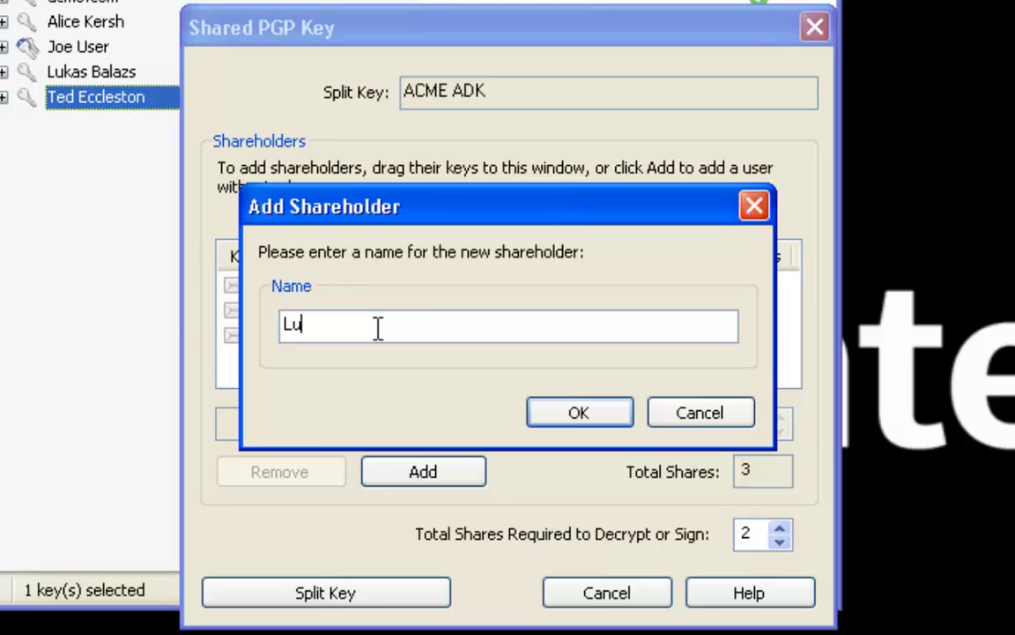
{"action": "left_click", "coordinate": [584, 414]}
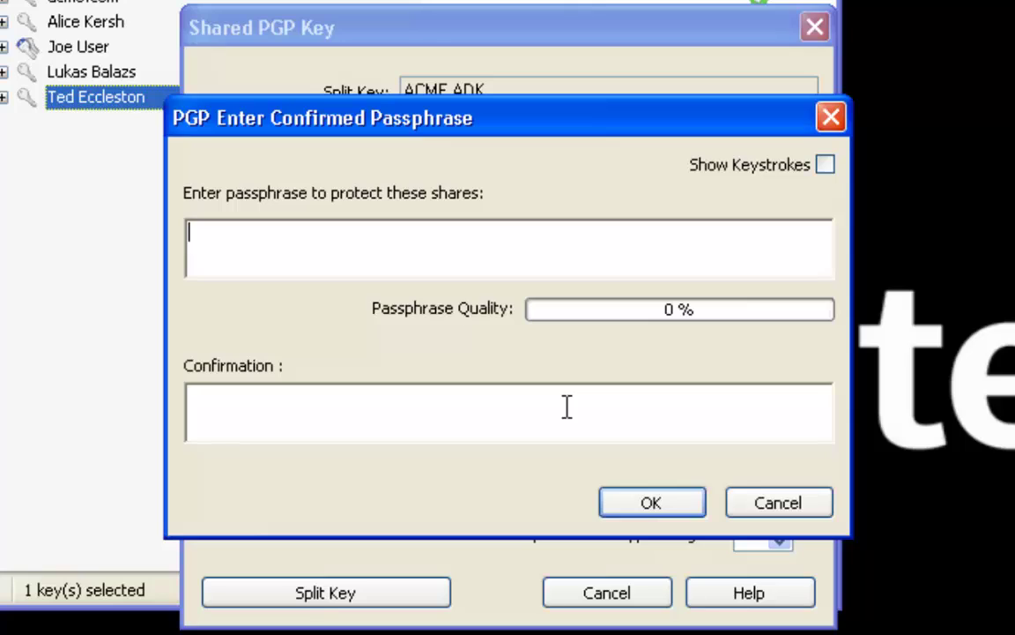
{"action": "key", "text": "ctrl+v"}
{"action": "key", "text": "Tab"}
{"action": "key", "text": "ctrl+v"}
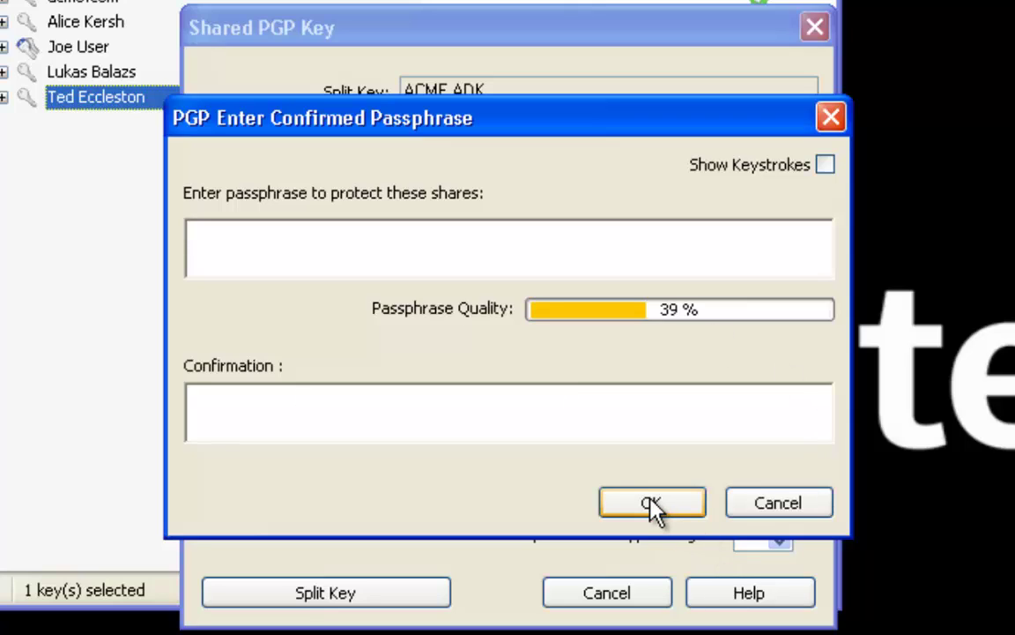
{"action": "left_click", "coordinate": [652, 504]}
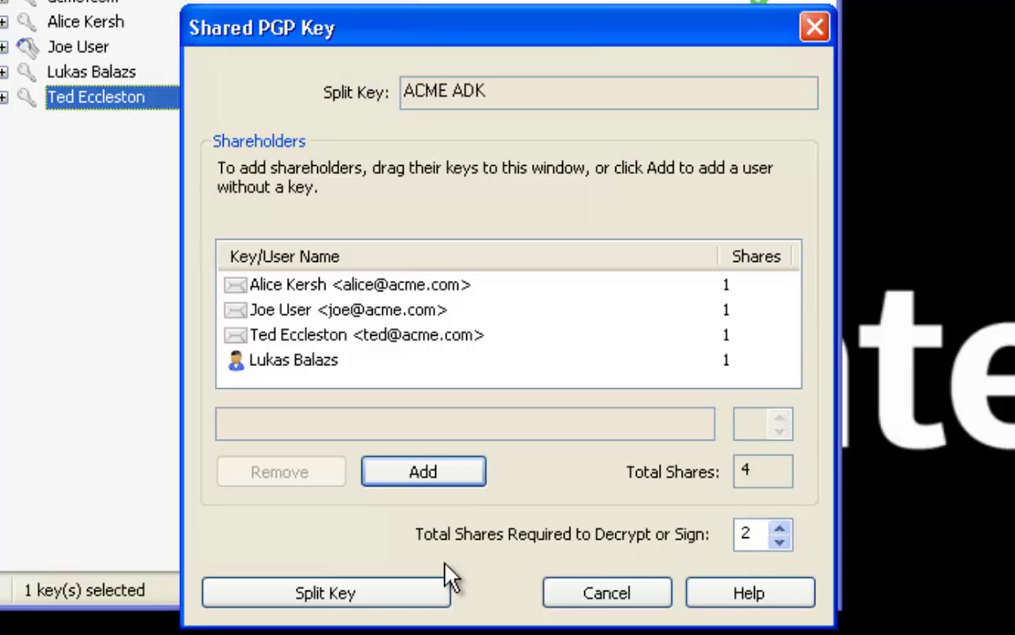
- Split the key, choosing the Temp folder as the destination for the share files
{"action": "left_click", "coordinate": [374, 594]}
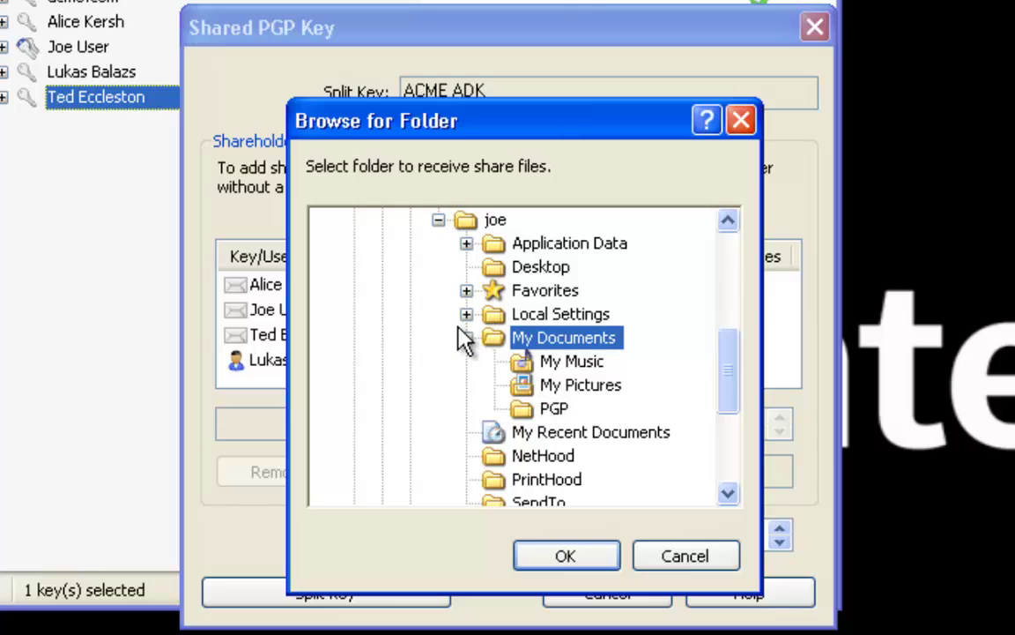
{"action": "left_click", "coordinate": [438, 221]}
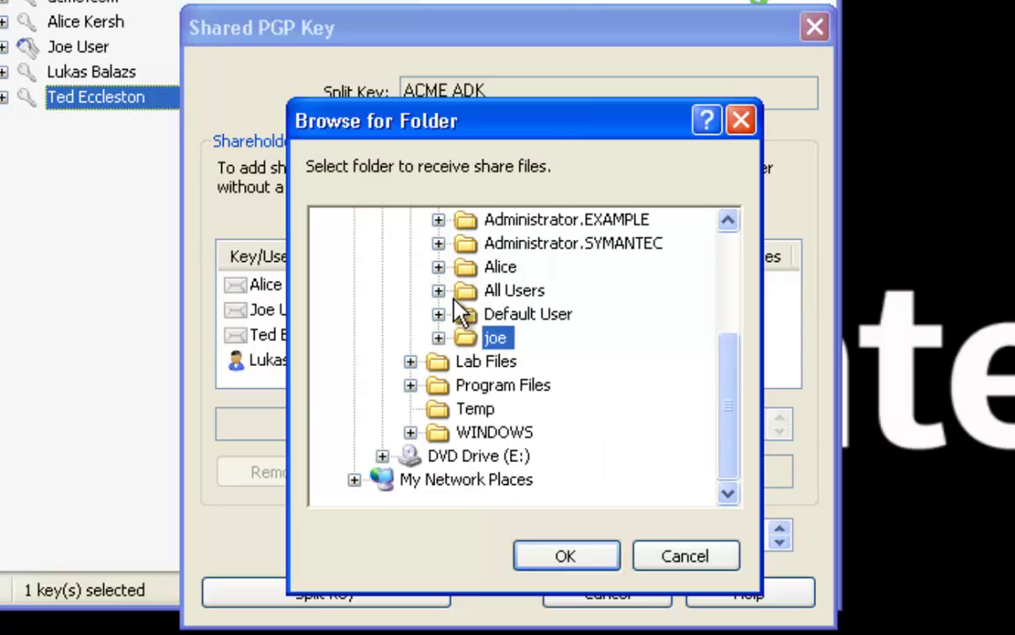
{"action": "left_click", "coordinate": [471, 413]}
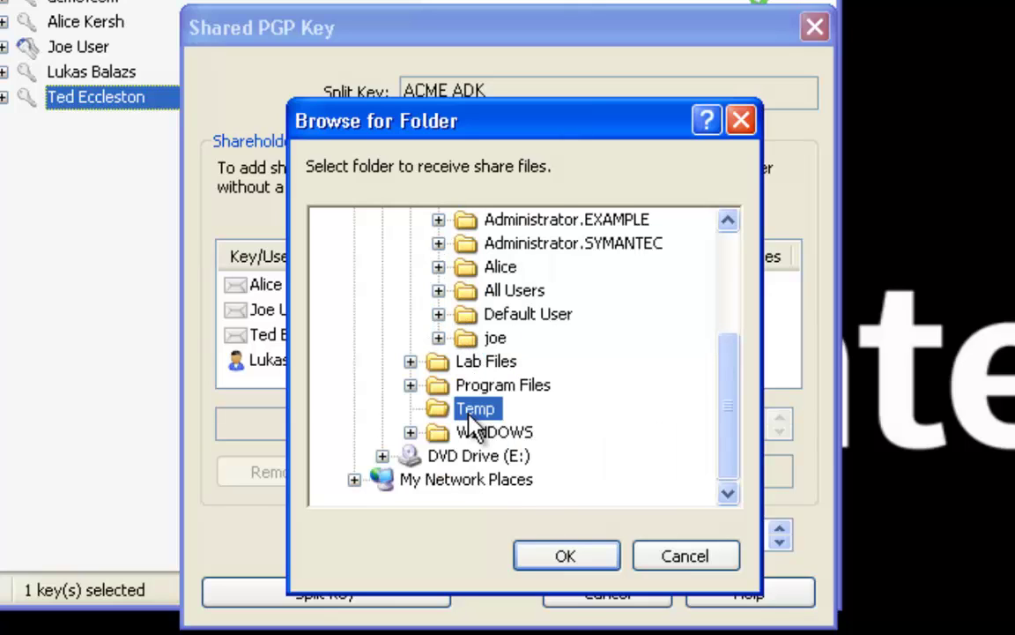
{"action": "left_click", "coordinate": [560, 564]}
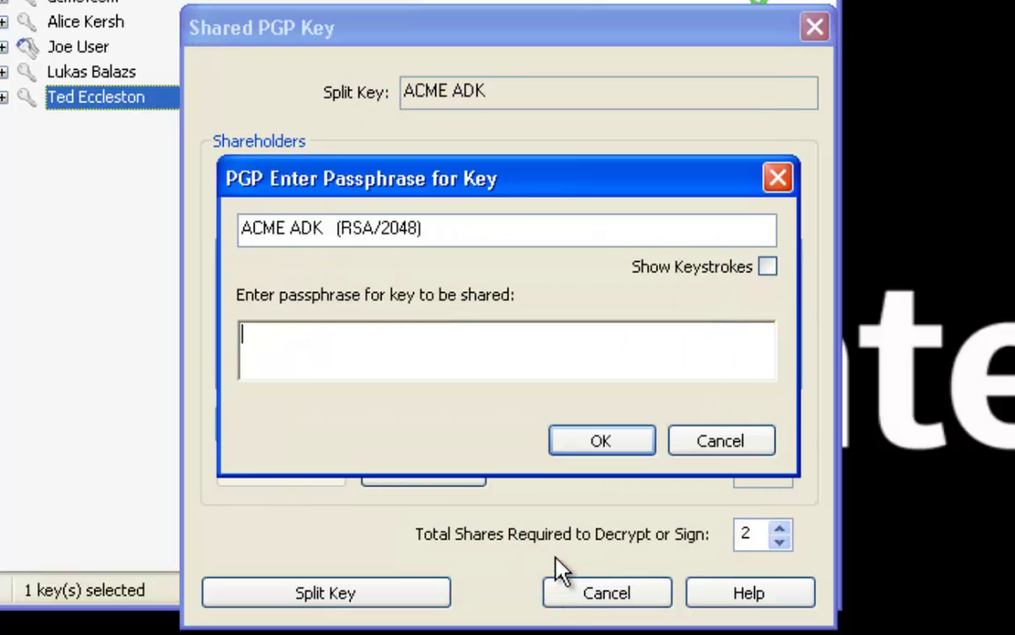
{"action": "left_click", "coordinate": [608, 448]}
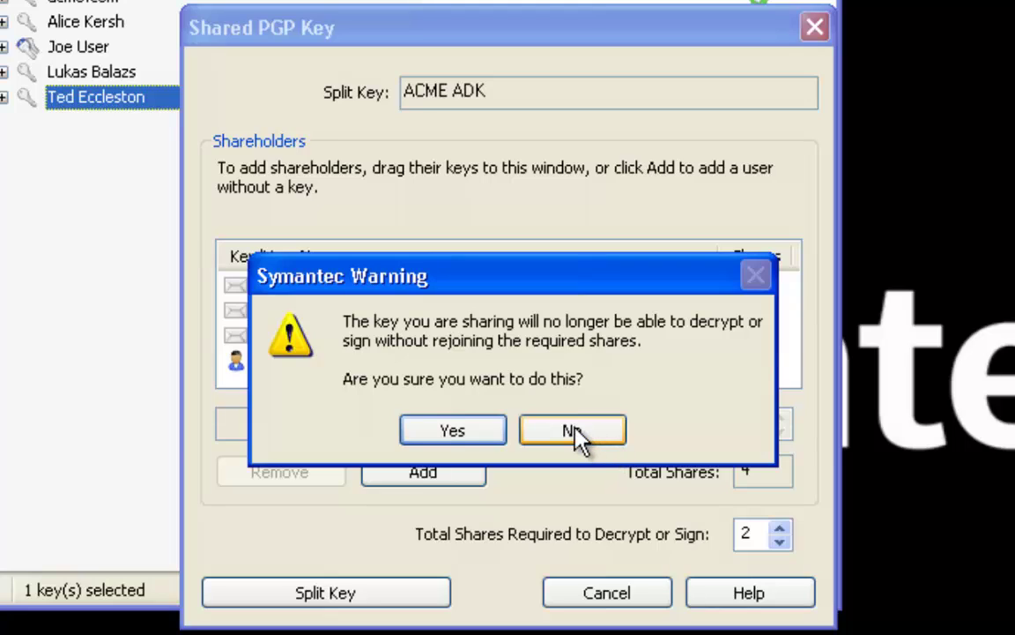
{"action": "left_click", "coordinate": [445, 430]}
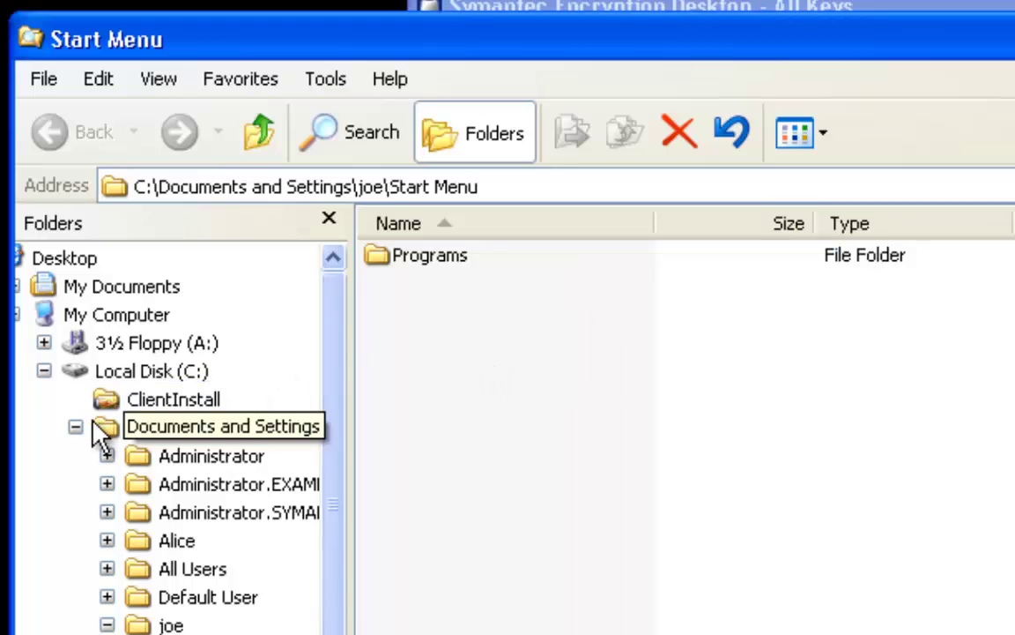
- Browse through Documents and Settings to the Temp folder holding the saved shares
{"action": "left_click", "coordinate": [76, 428]}
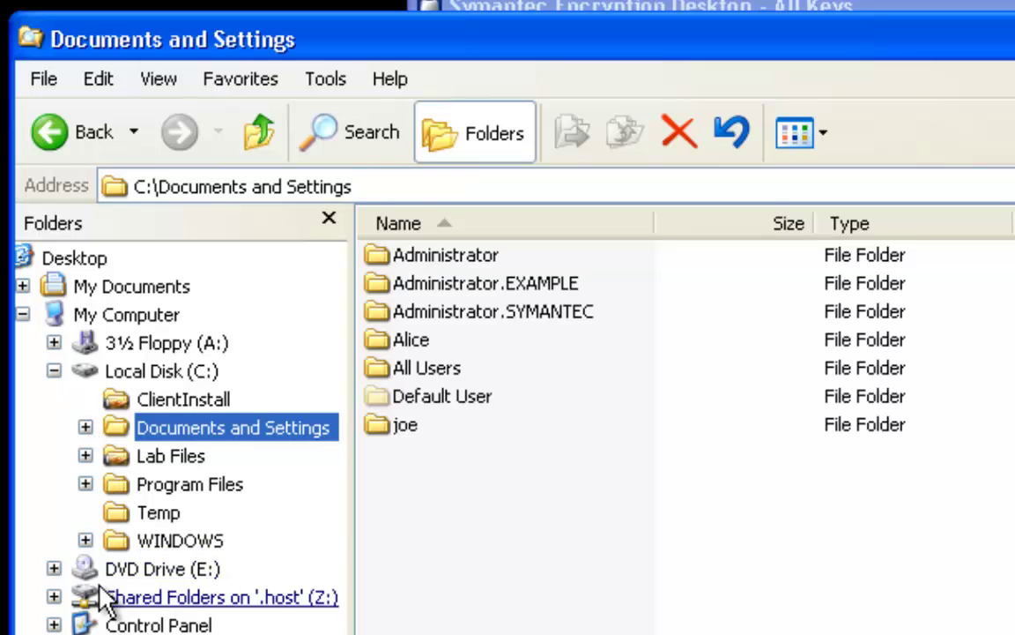
{"action": "left_click", "coordinate": [157, 515]}
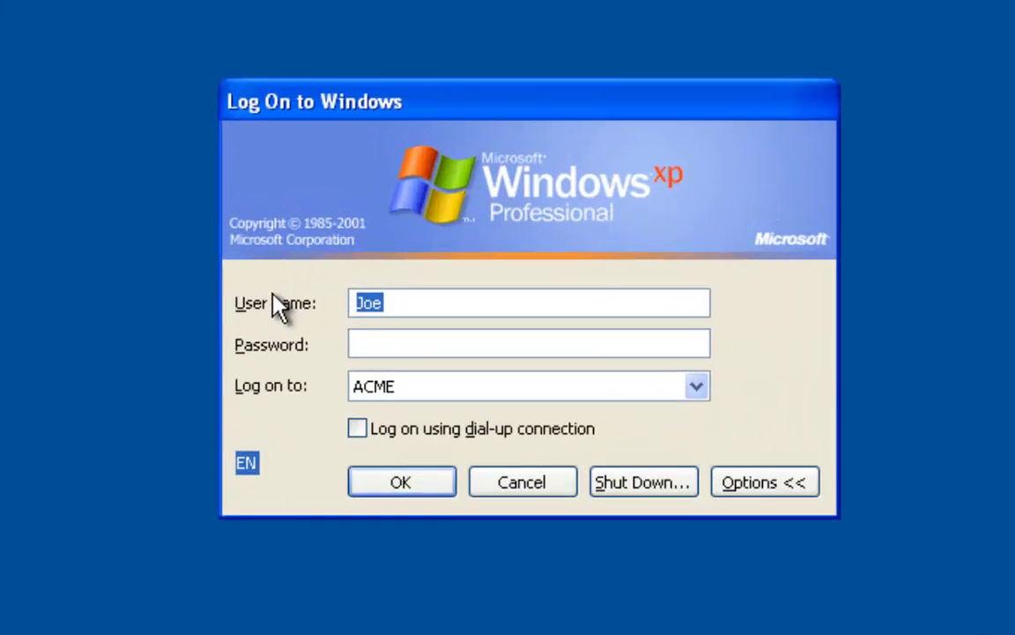
- Log on to the ACME domain as the other user with their password
{"action": "type", "text": "Bob"}
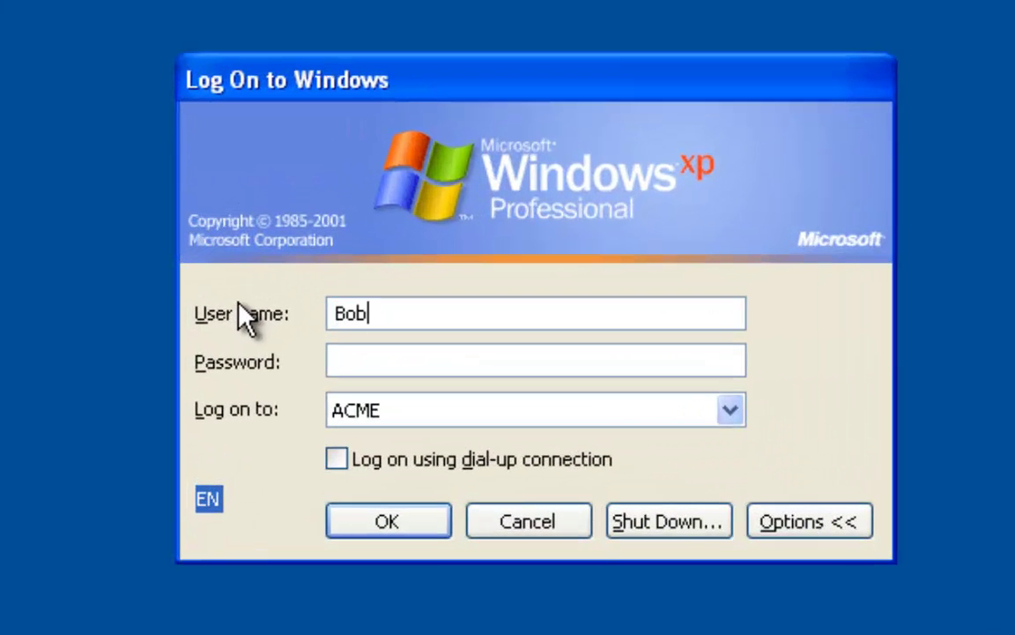
{"action": "key", "text": "Tab"}
{"action": "type", "text": "•••••••••"}
{"action": "left_click", "coordinate": [388, 521]}
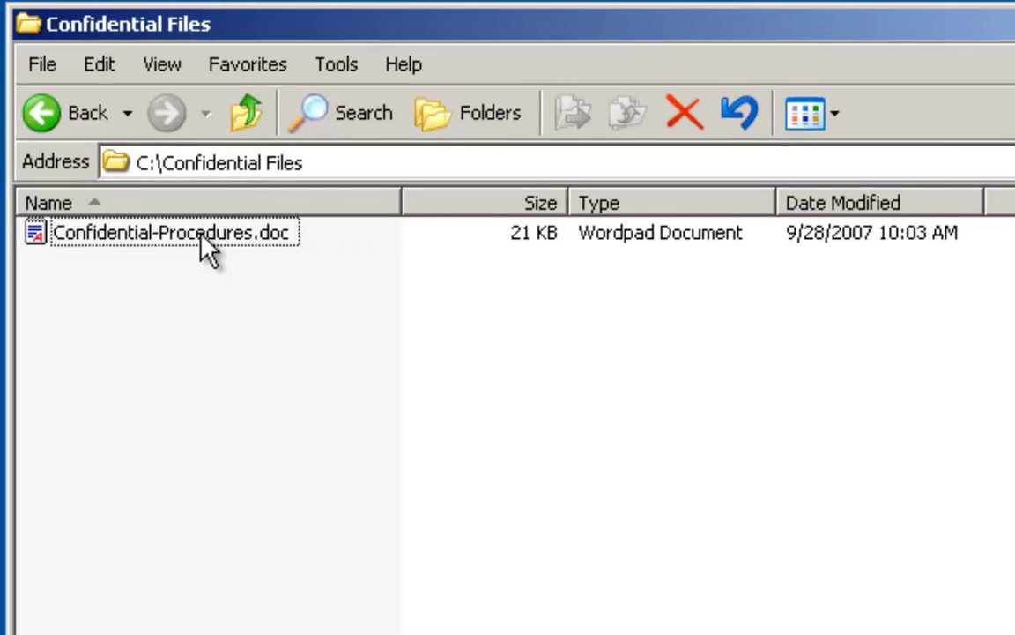
- Begin encrypting Confidential-Procedures.doc with Symantec Encryption Desktop > Secure with key
{"action": "right_click", "coordinate": [205, 238]}
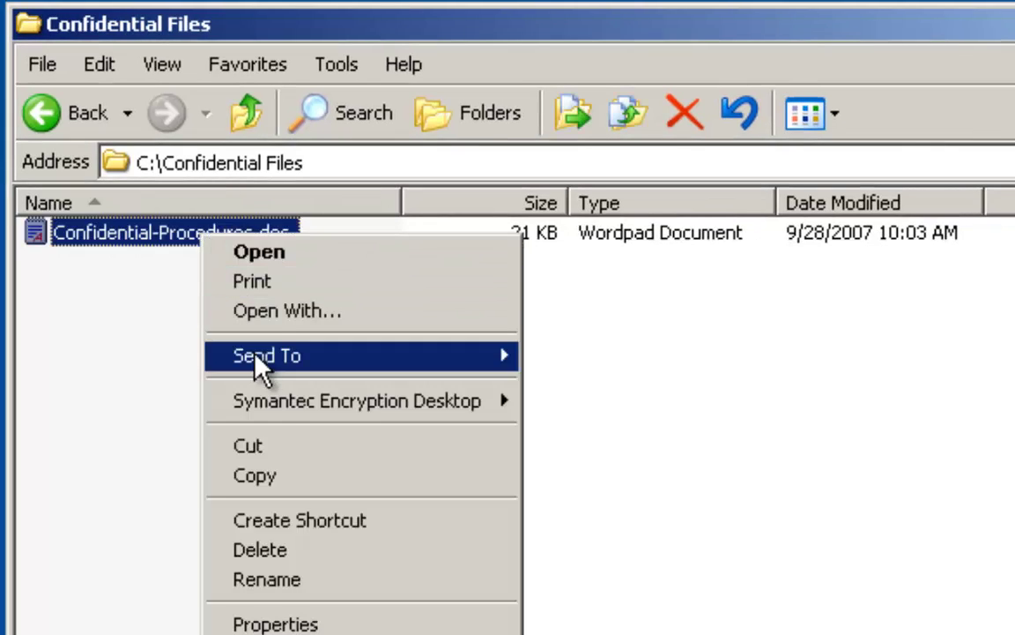
{"action": "mouse_move", "coordinate": [272, 401]}
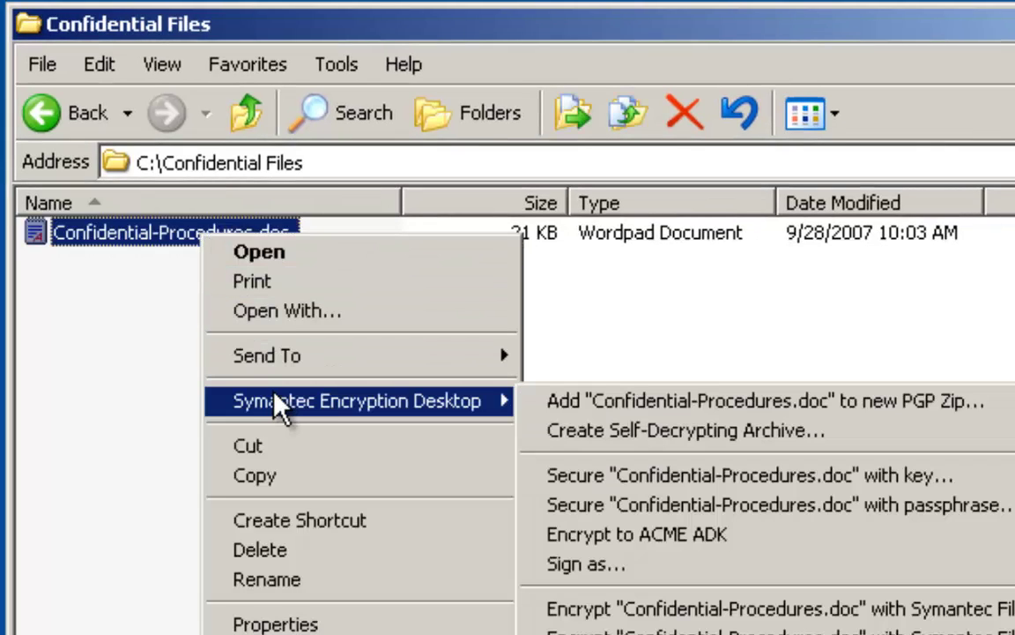
{"action": "left_click", "coordinate": [779, 483]}
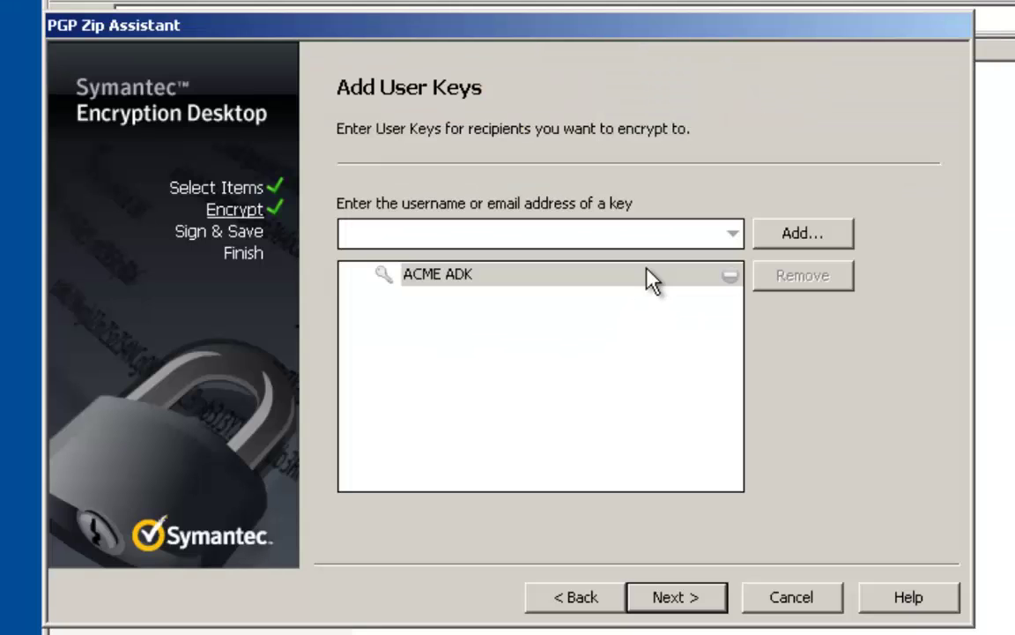
- Add the user's own key beside ACME ADK as recipients and continue to signing
{"action": "left_click", "coordinate": [482, 283]}
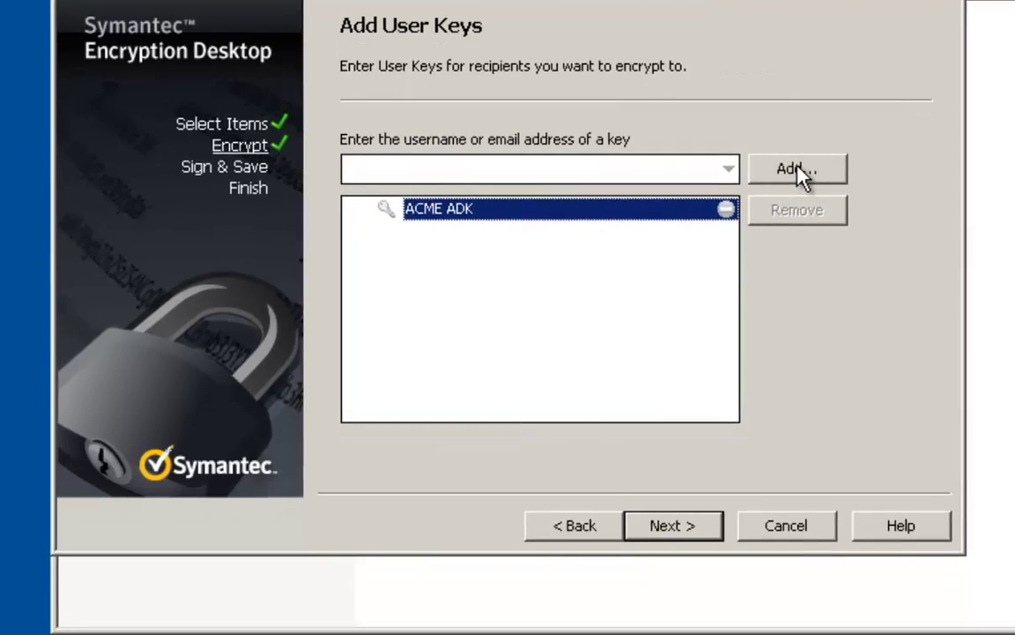
{"action": "left_click", "coordinate": [802, 220]}
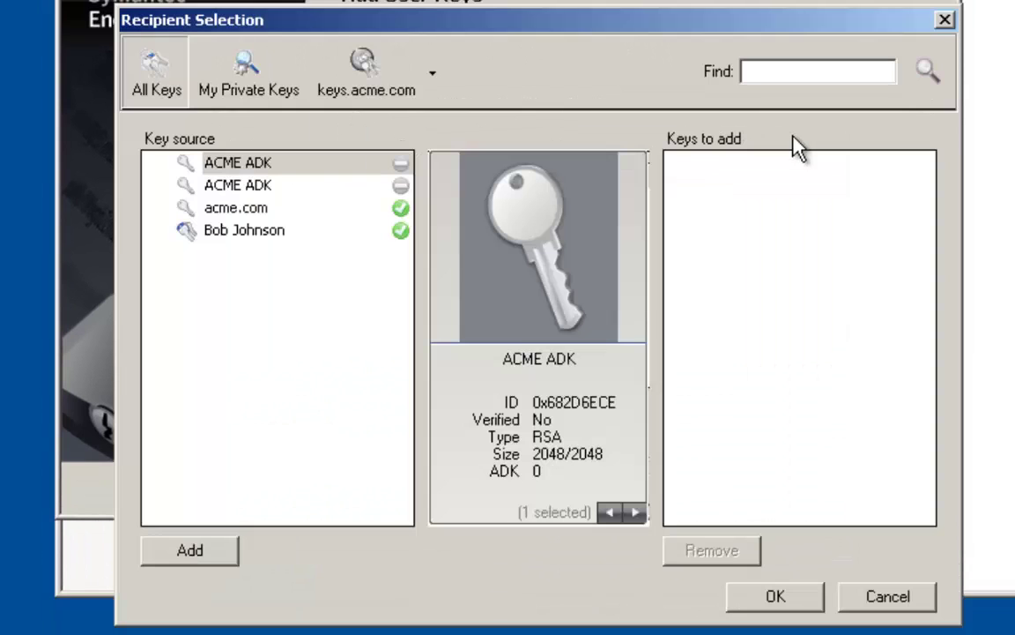
{"action": "left_click", "coordinate": [238, 234]}
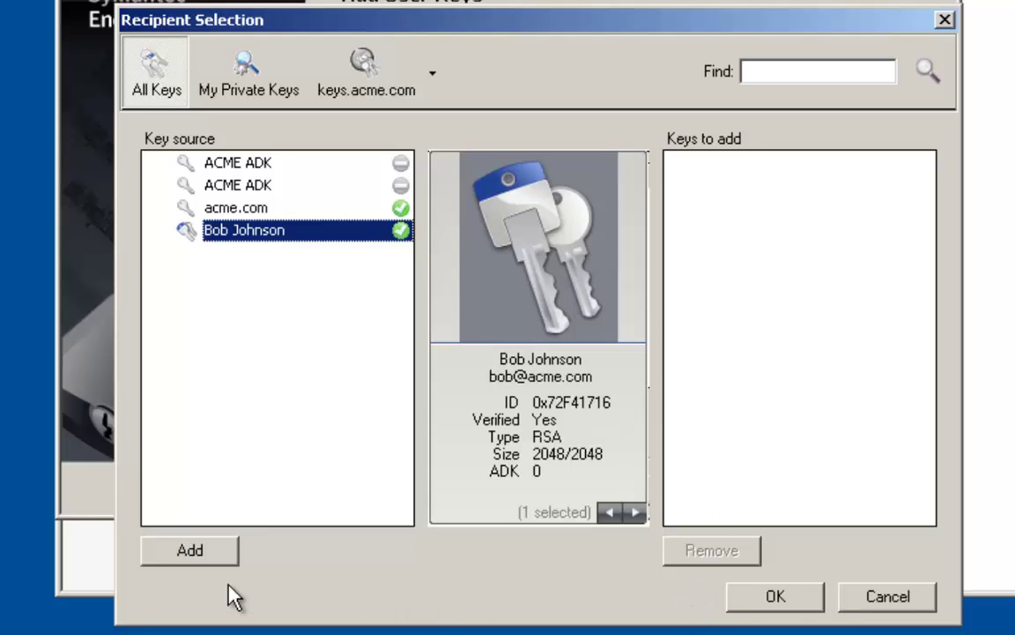
{"action": "left_click", "coordinate": [190, 552]}
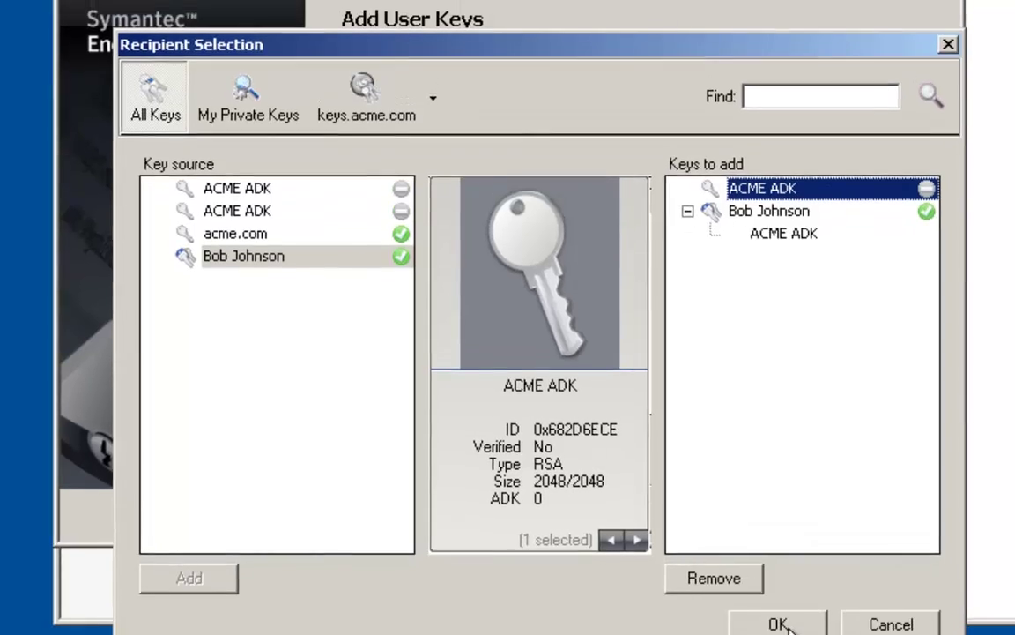
{"action": "left_click", "coordinate": [776, 596]}
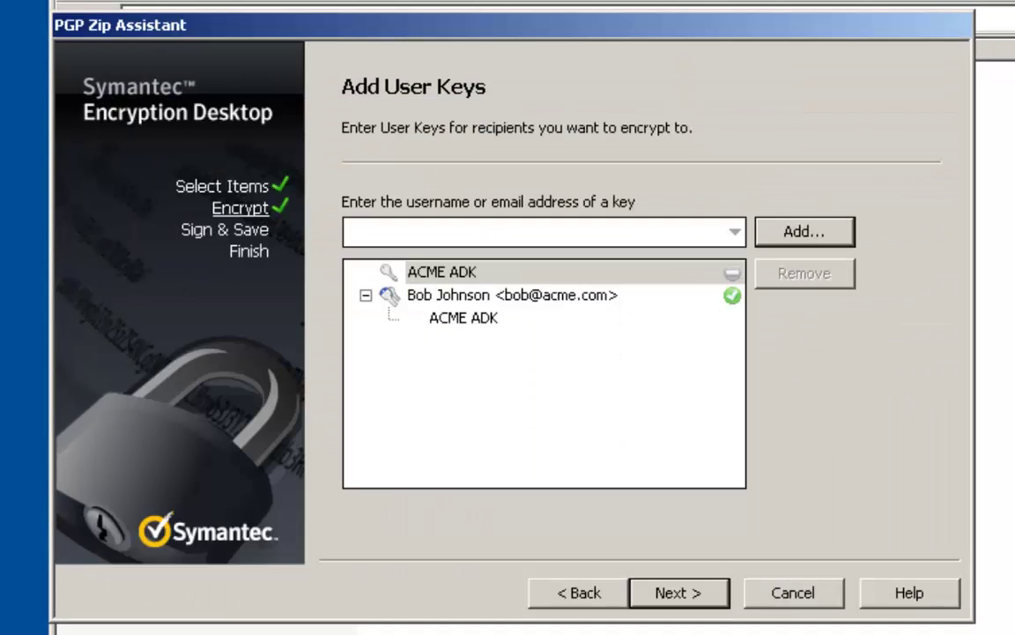
{"action": "left_click", "coordinate": [668, 598]}
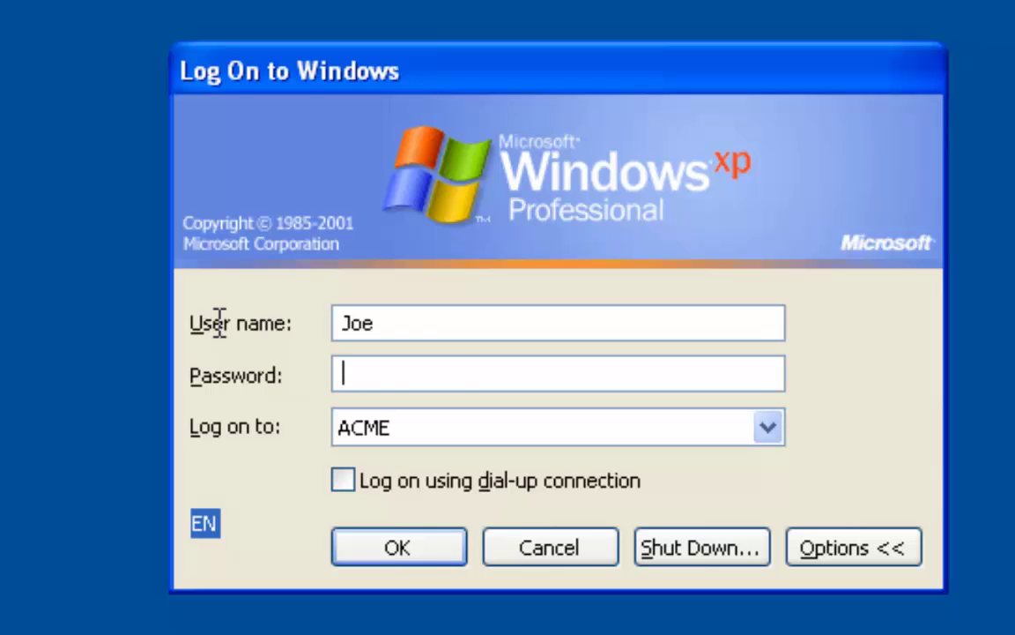
- Log back on to Windows and open Local Disk (C:)
{"action": "type", "text": "*********"}
{"action": "left_click", "coordinate": [396, 550]}
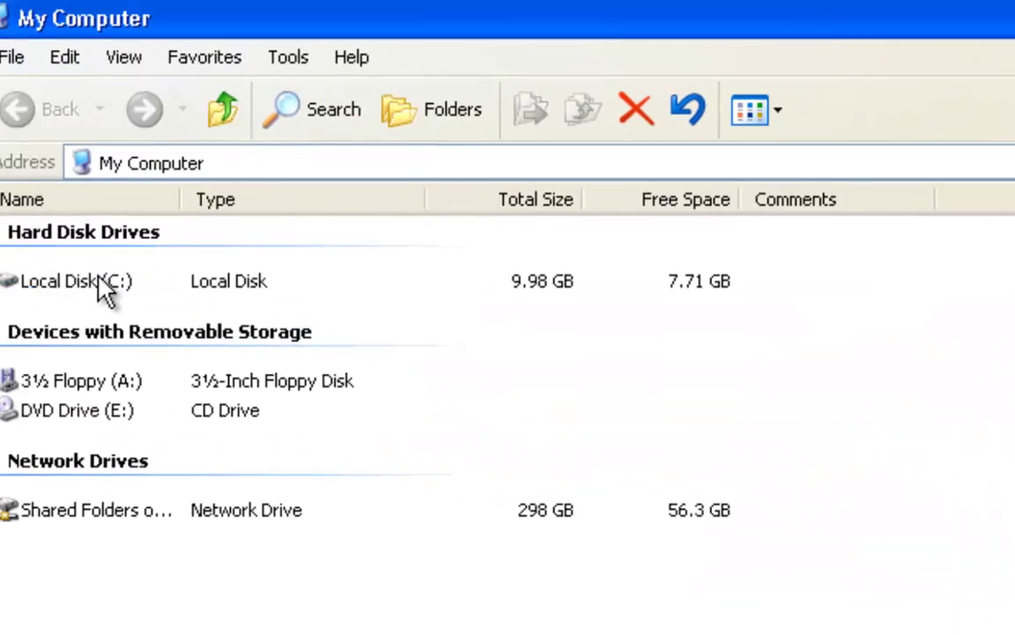
{"action": "double_click", "coordinate": [99, 280]}
- In Confidential Files, widen the Name column and Decrypt & Verify Confidential-Procedures.doc.pgp
{"action": "double_click", "coordinate": [102, 275]}
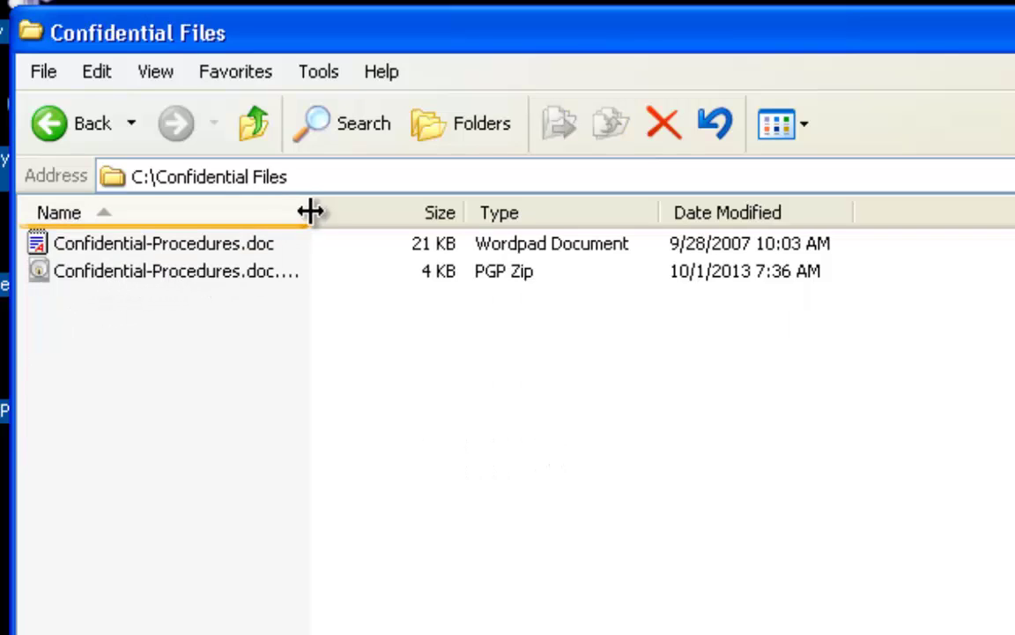
{"action": "left_click_drag", "start_coordinate": [310, 211], "coordinate": [402, 211]}
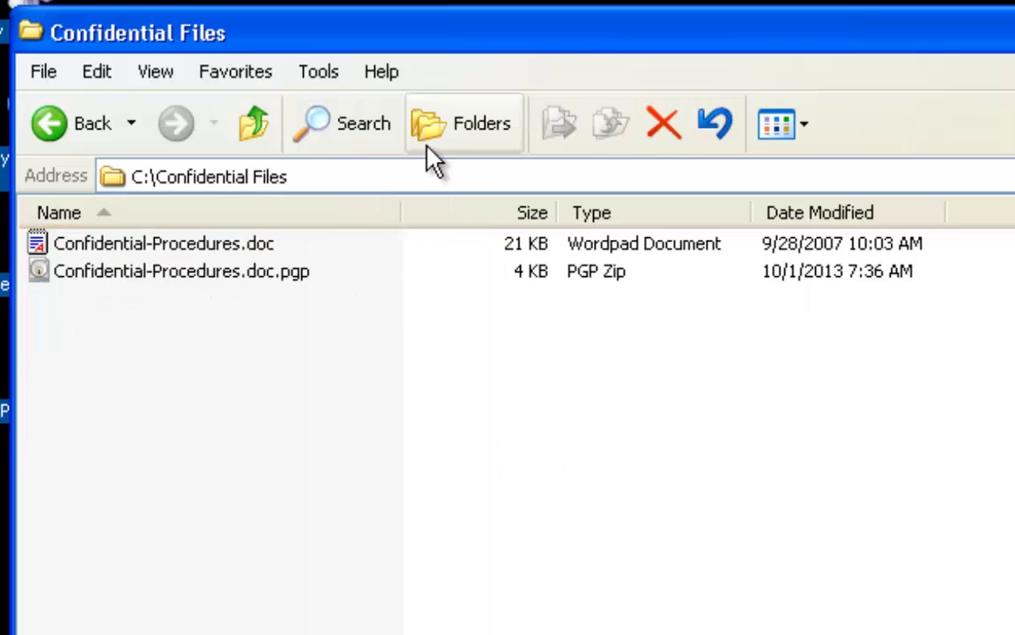
{"action": "right_click", "coordinate": [269, 295]}
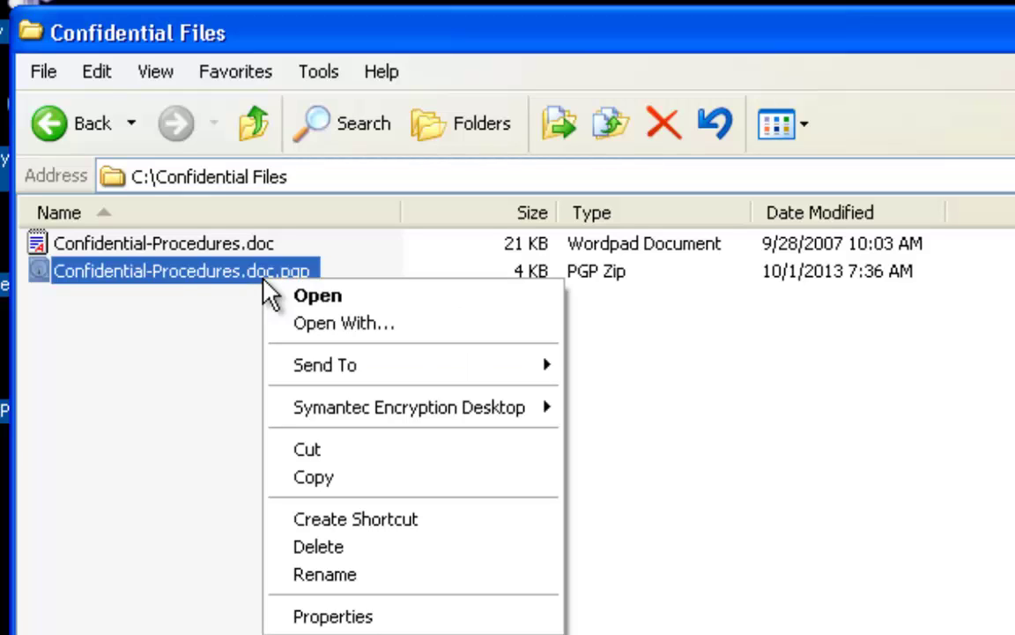
{"action": "mouse_move", "coordinate": [313, 407]}
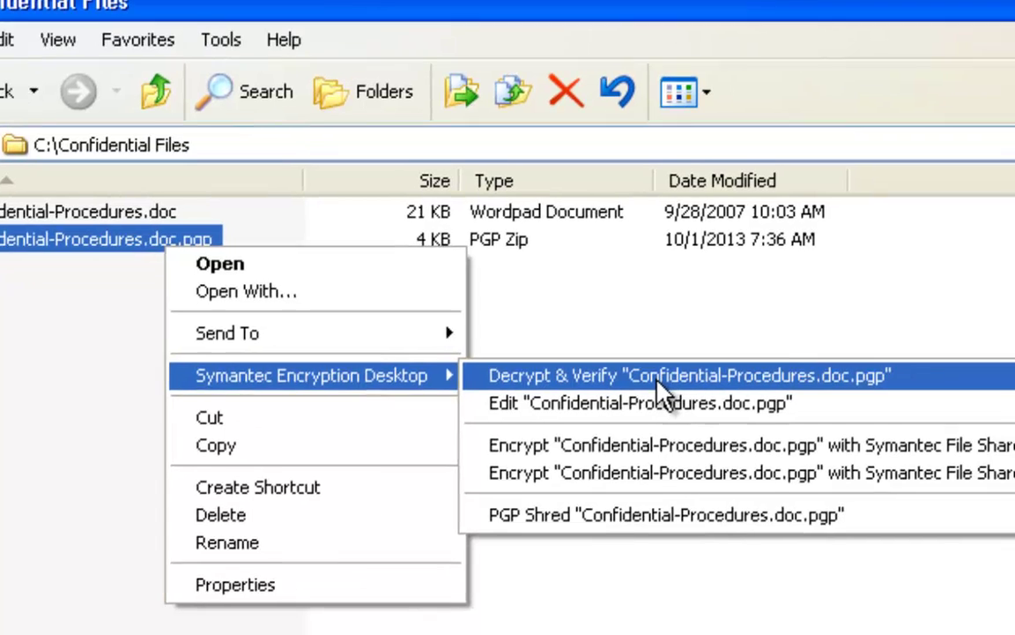
{"action": "left_click", "coordinate": [660, 377]}
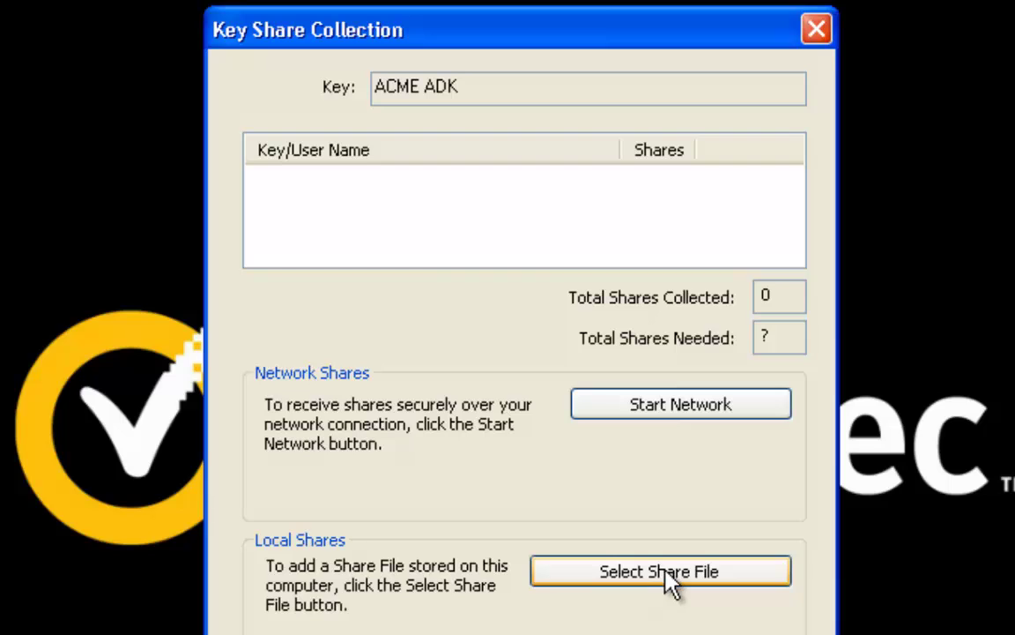
- Add the first user's .shf share from the Desktop, then start network listening for the second
{"action": "left_click", "coordinate": [670, 572]}
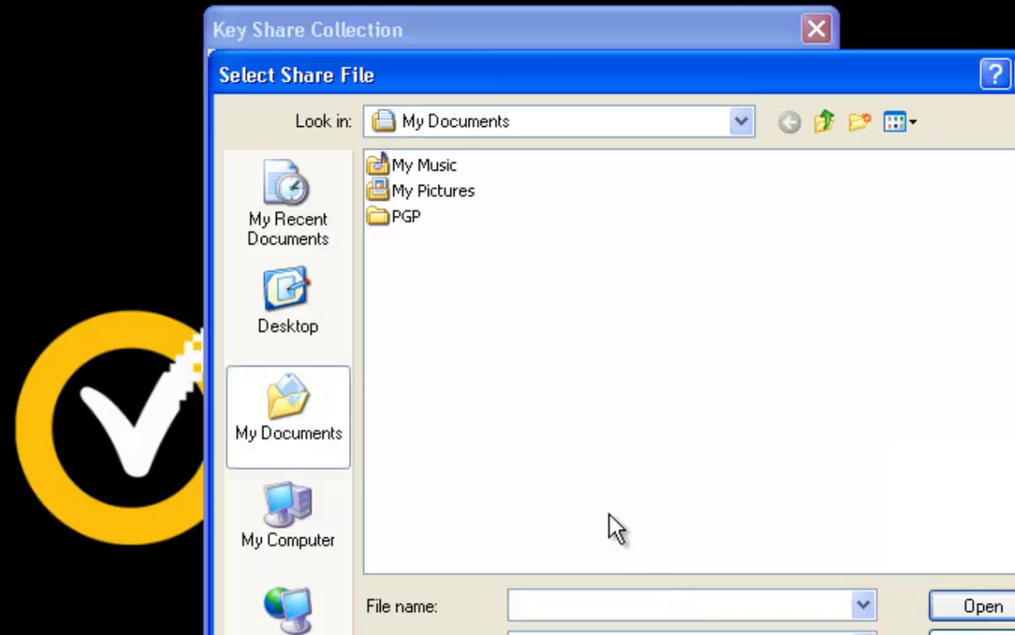
{"action": "left_click", "coordinate": [282, 301]}
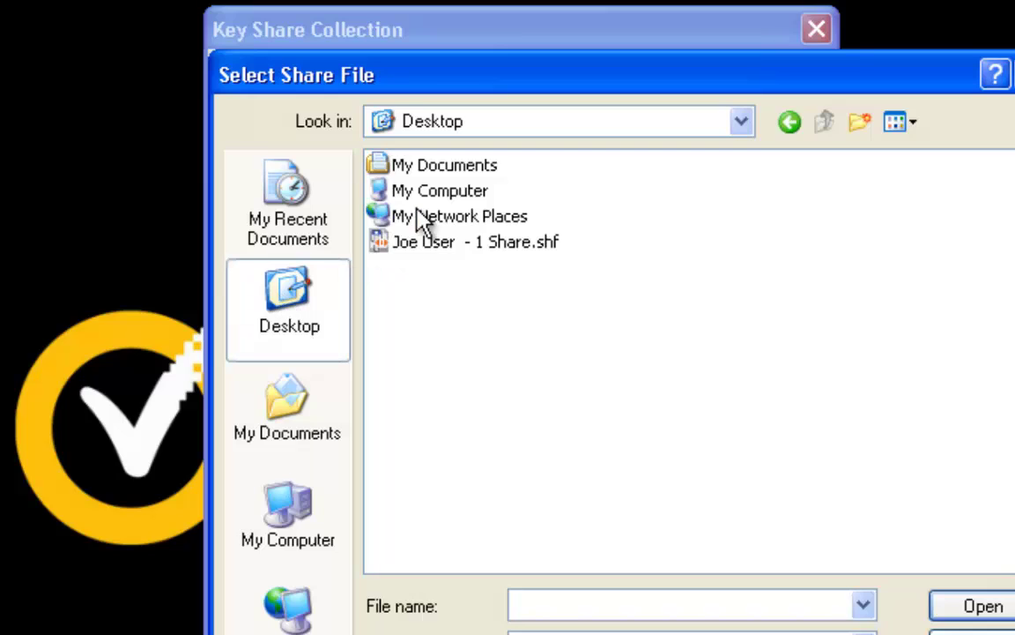
{"action": "left_click", "coordinate": [422, 247]}
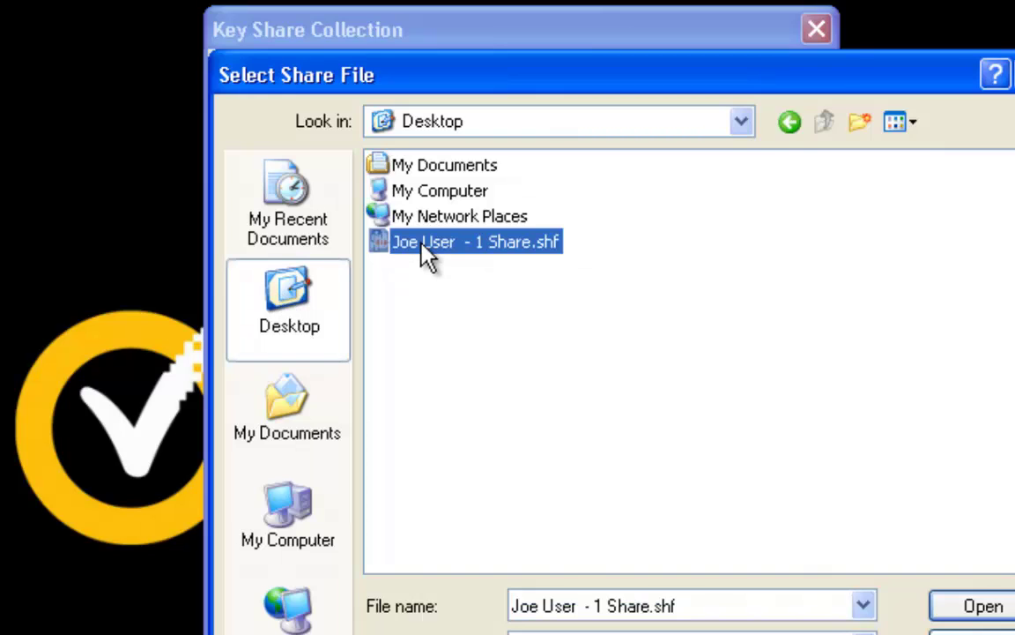
{"action": "left_click", "coordinate": [987, 608]}
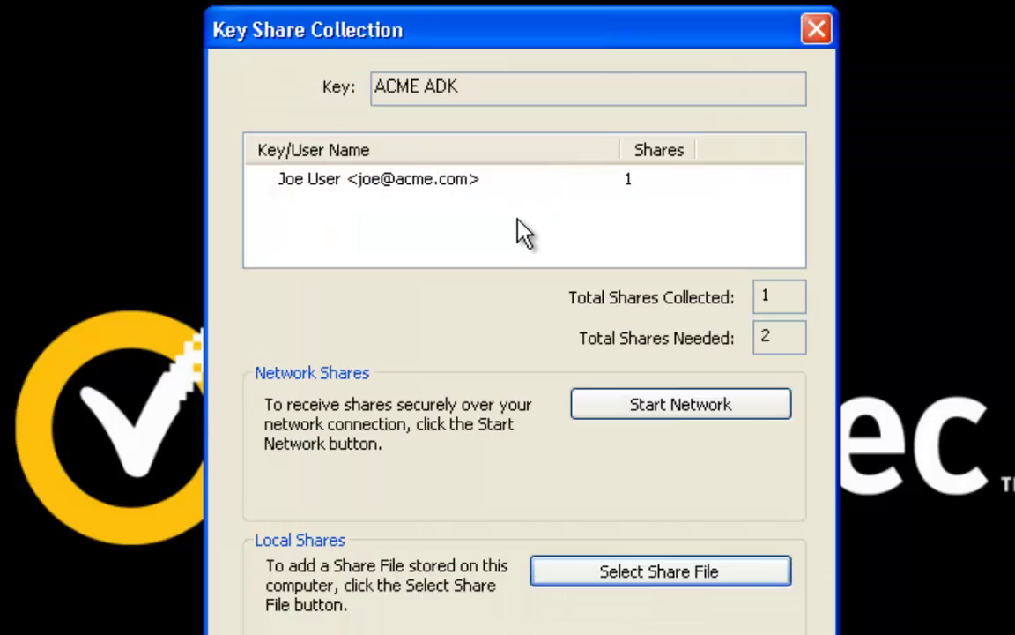
{"action": "left_click", "coordinate": [659, 411]}
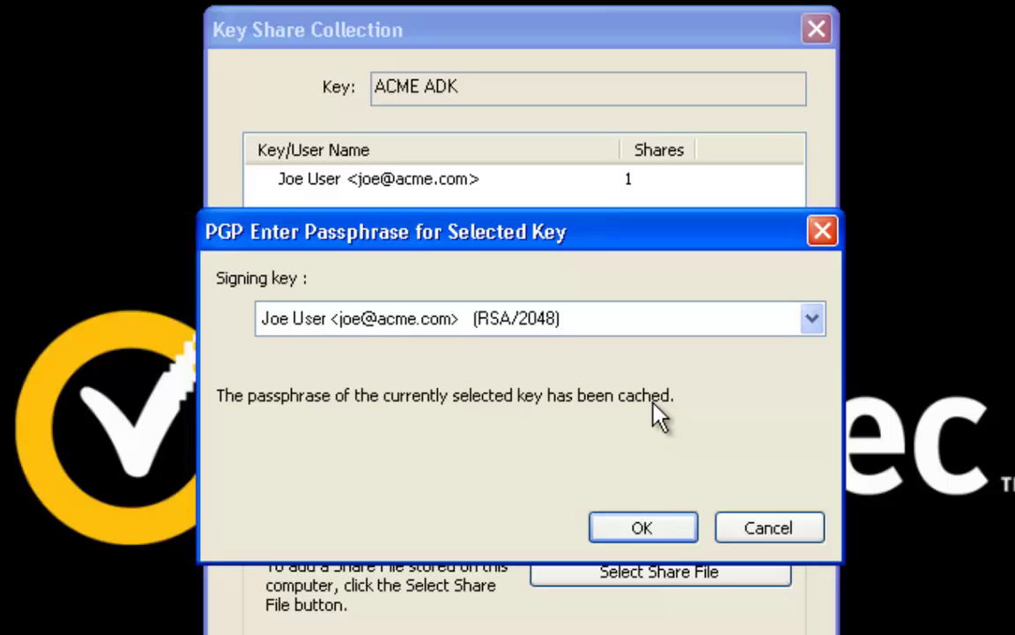
{"action": "left_click", "coordinate": [668, 529]}
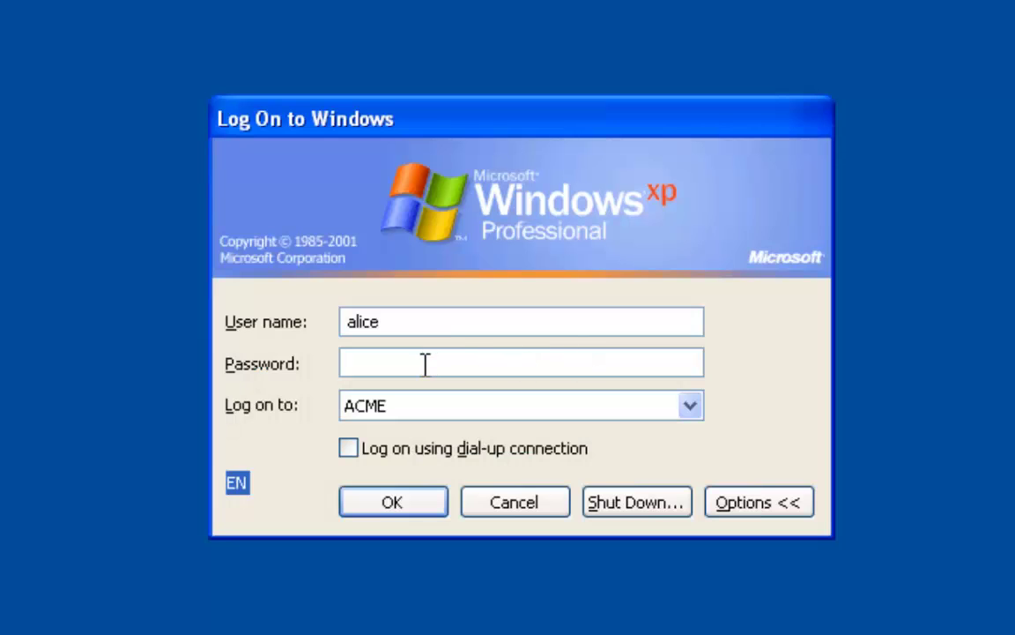
- Log on to the second user's account and open Symantec Encryption Desktop from the tray
{"action": "type", "text": "********"}
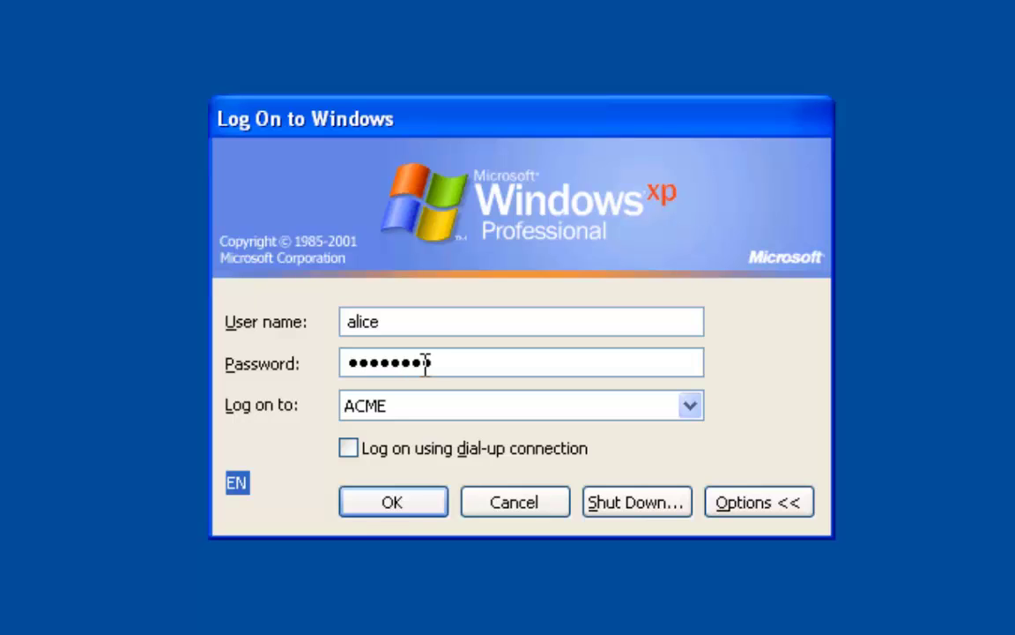
{"action": "type", "text": "**"}
{"action": "left_click", "coordinate": [390, 501]}
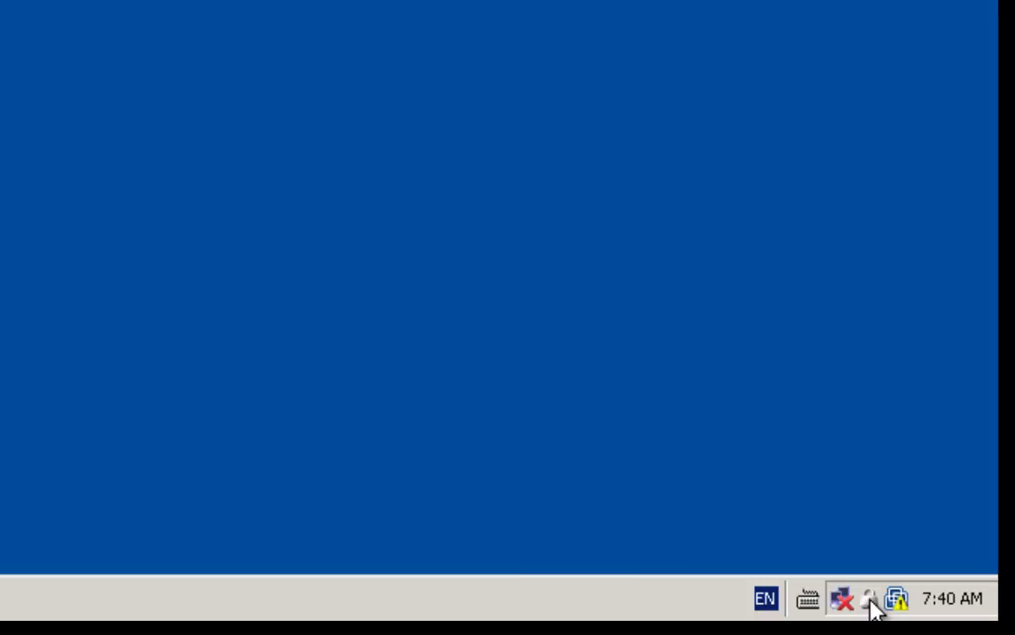
{"action": "right_click", "coordinate": [873, 603]}
{"action": "left_click", "coordinate": [730, 456]}
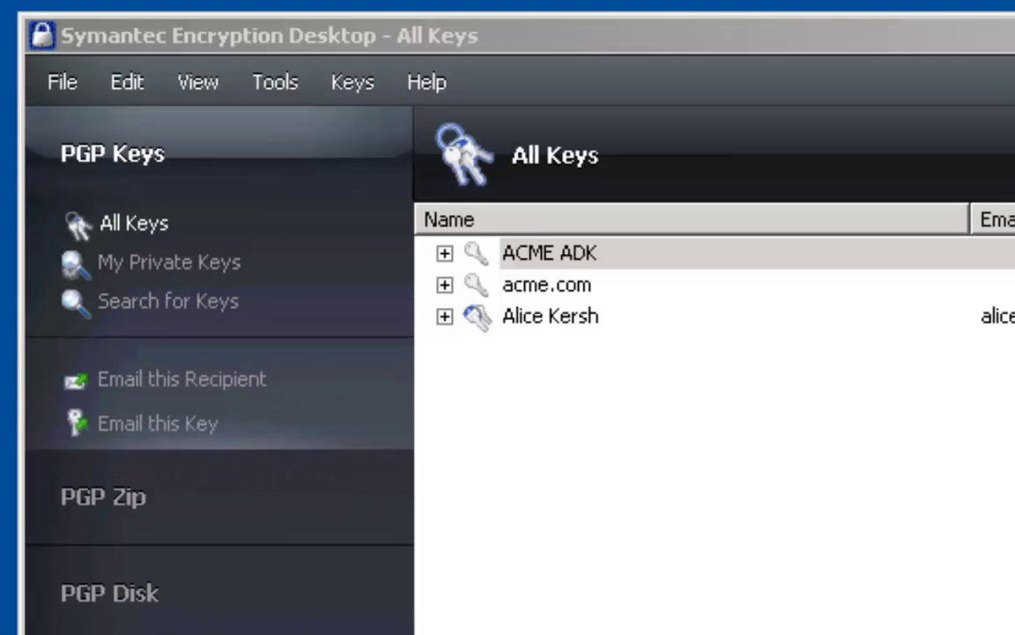
- Load the second user's Desktop .shf share into Send Key Shares, remote address 192.168.127.235
{"action": "left_click", "coordinate": [350, 93]}
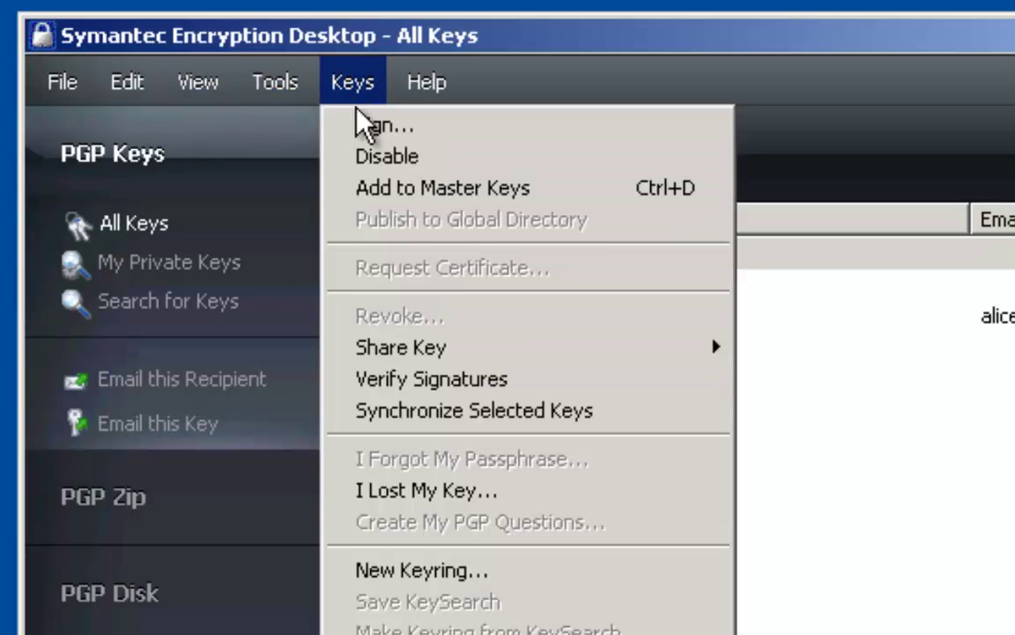
{"action": "mouse_move", "coordinate": [397, 355]}
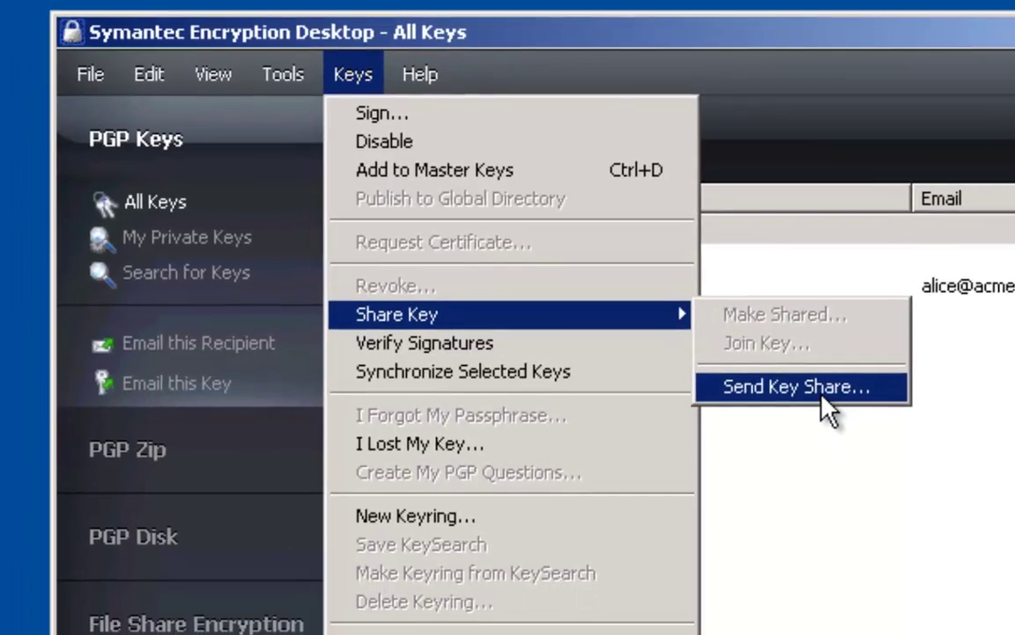
{"action": "left_click", "coordinate": [868, 432]}
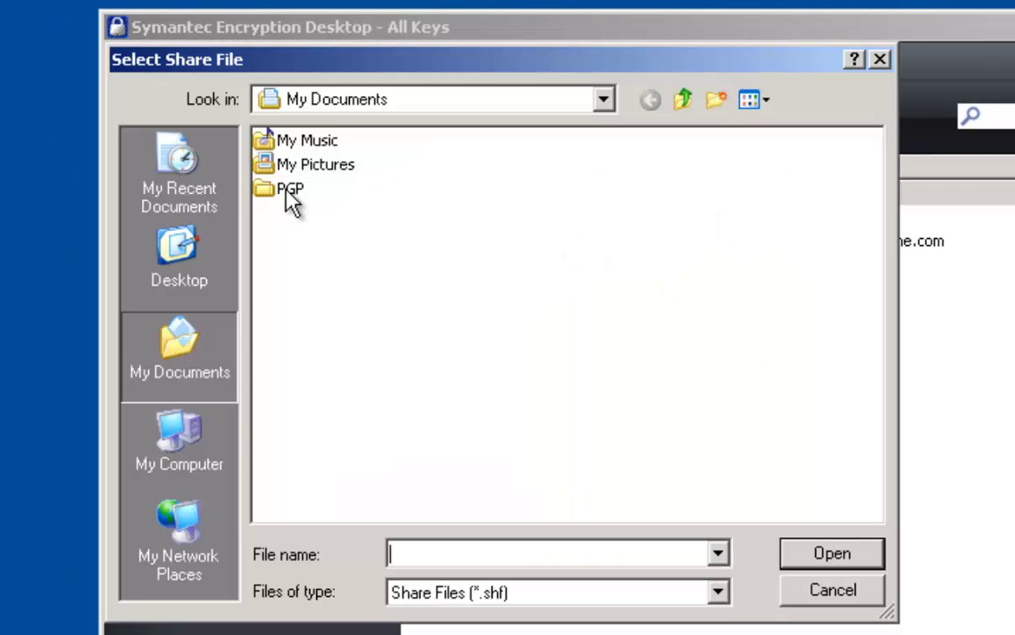
{"action": "left_click", "coordinate": [176, 254]}
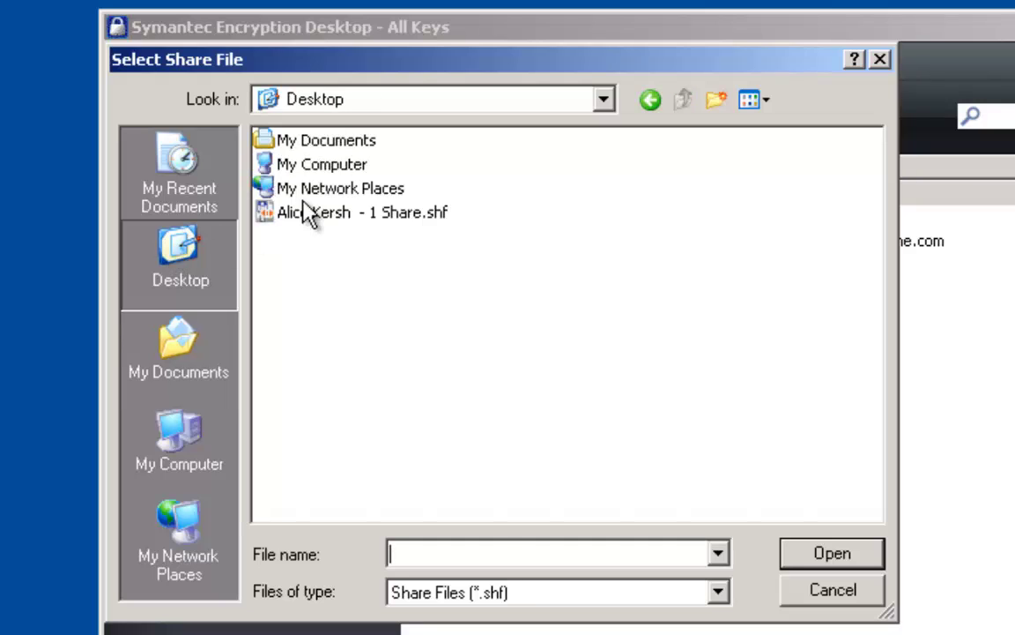
{"action": "left_click", "coordinate": [338, 219]}
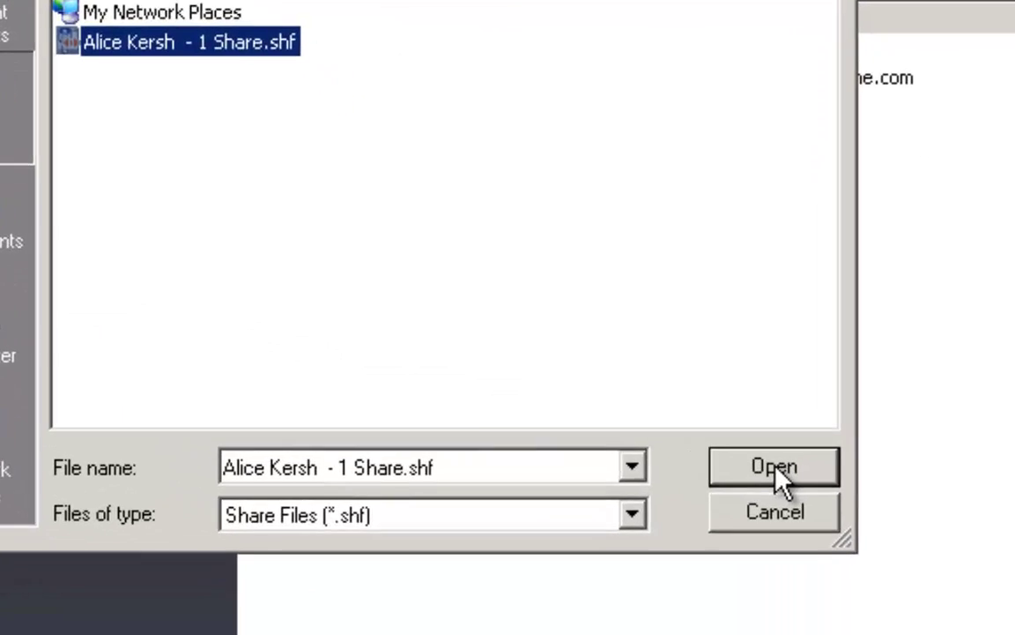
{"action": "left_click", "coordinate": [832, 556]}
{"action": "left_click", "coordinate": [242, 270]}
{"action": "type", "text": "19"}
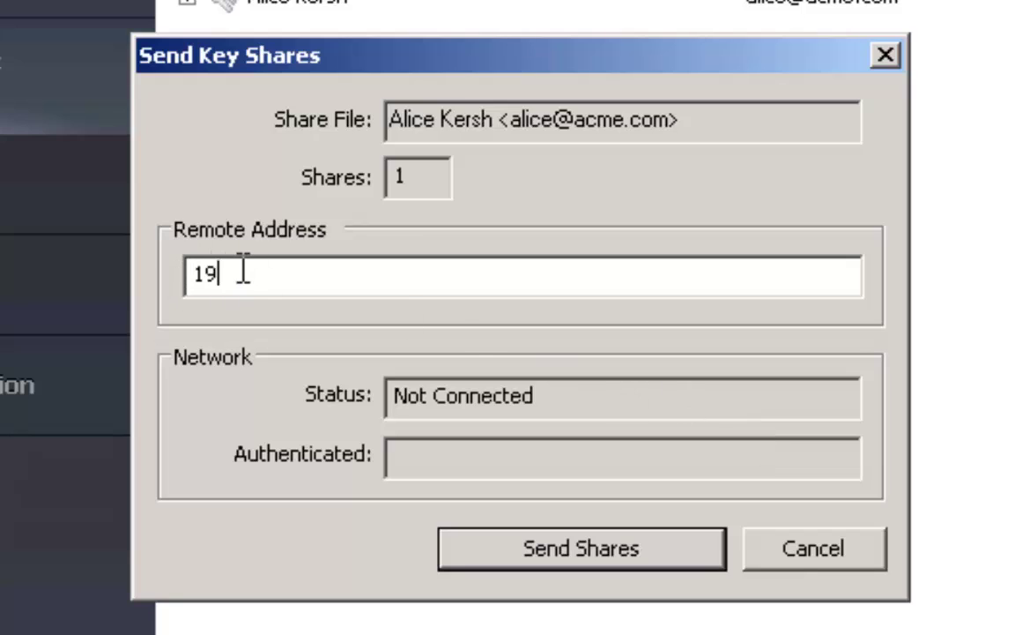
{"action": "type", "text": "2.168."}
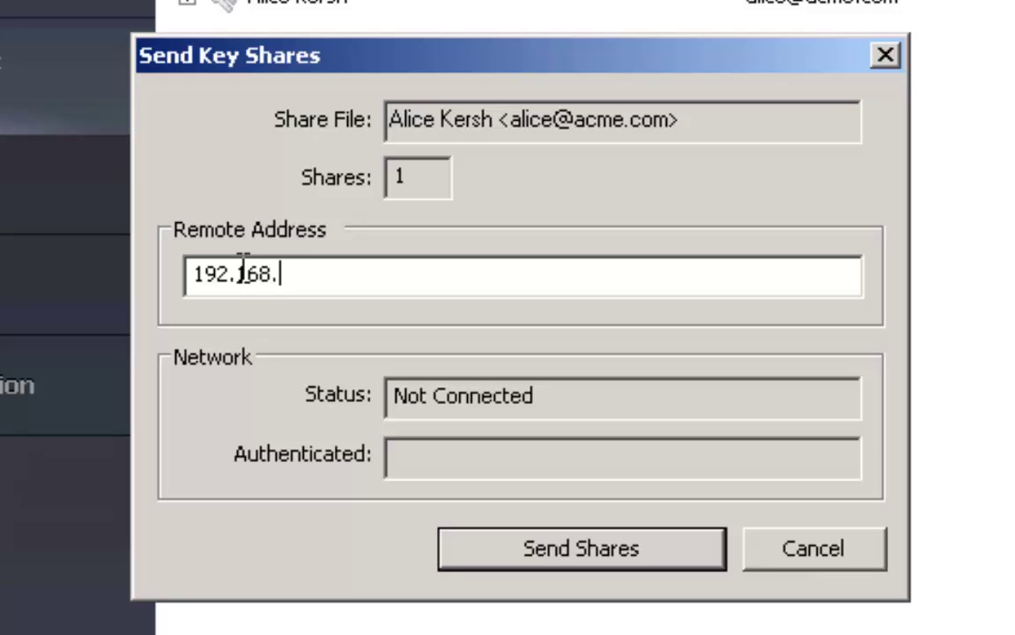
{"action": "type", "text": "127.235"}
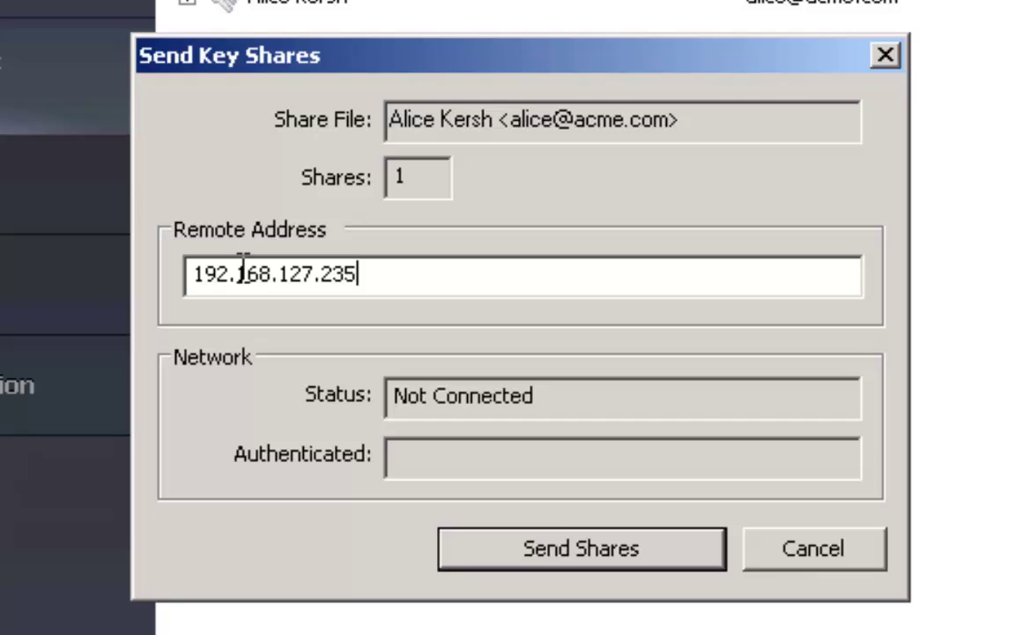
- Send the key share to remote address 192.168.127.235
{"action": "key", "text": "Return"}
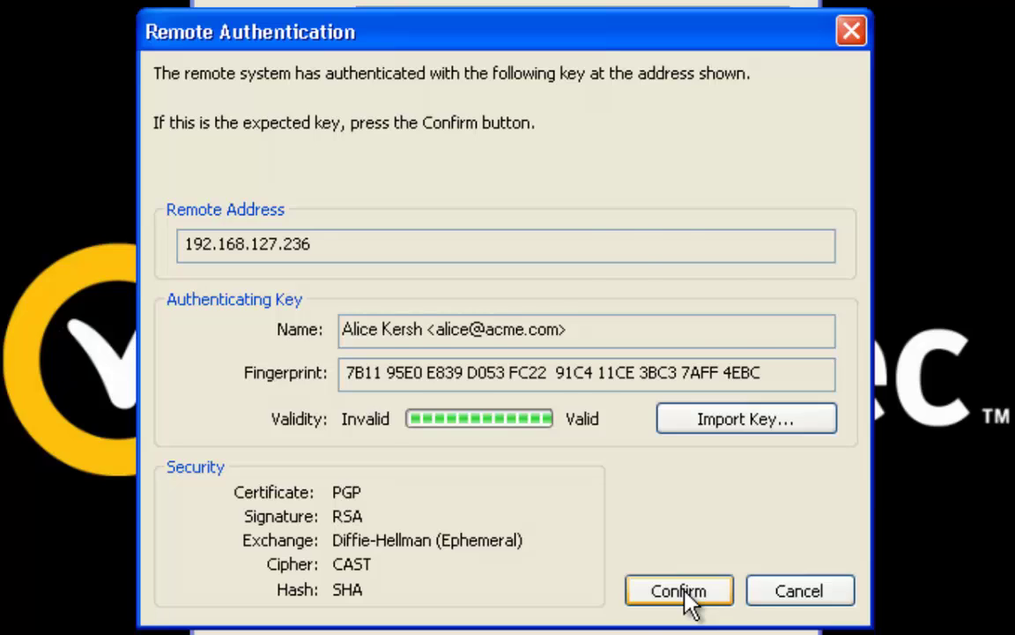
- Confirm the authenticating keys on both computers and acknowledge the successful share transfer
{"action": "left_click", "coordinate": [678, 592]}
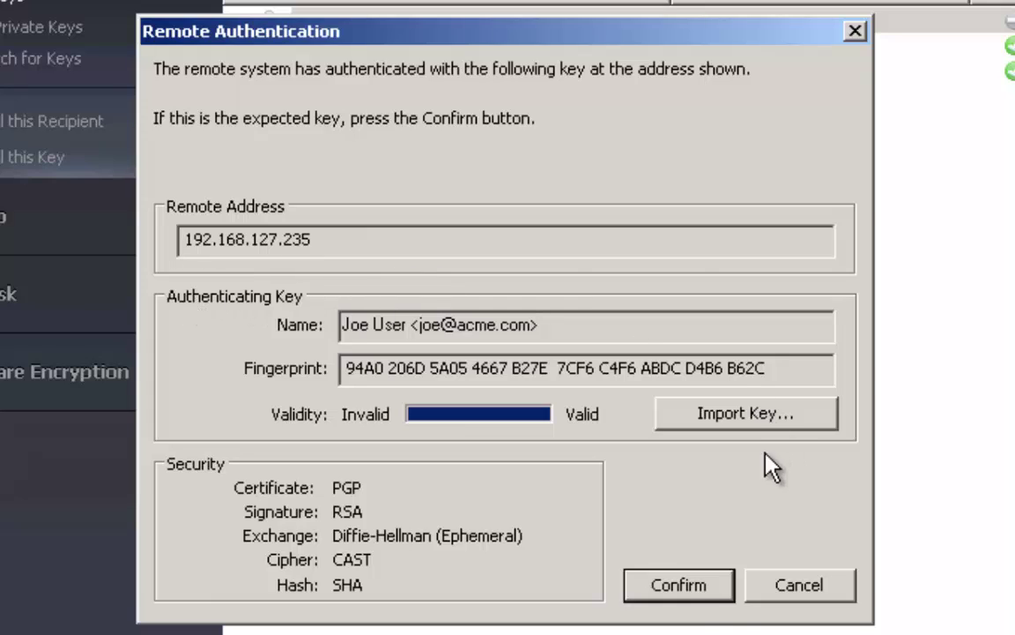
{"action": "left_click", "coordinate": [677, 587]}
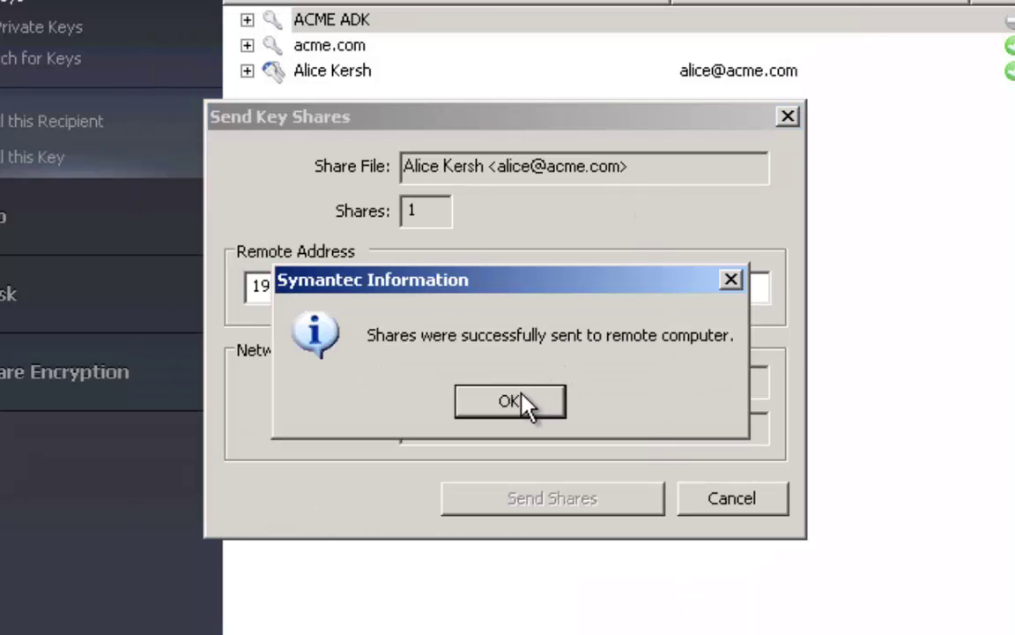
{"action": "left_click", "coordinate": [518, 406]}
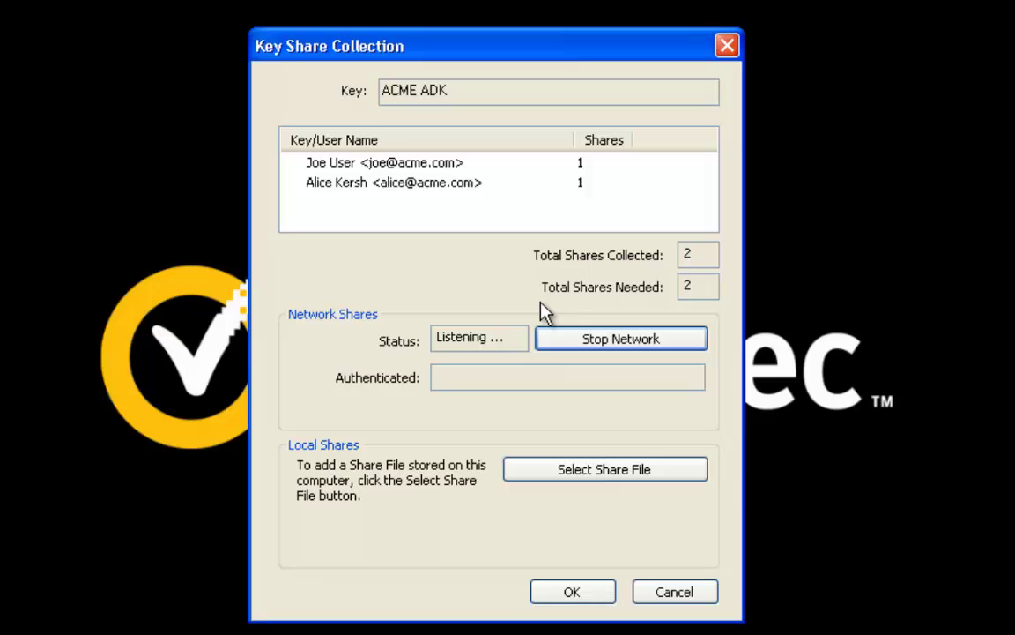
- Decrypt with the collected shares, naming the output Confidential-Procedures-decrypted.doc
{"action": "left_click", "coordinate": [573, 591]}
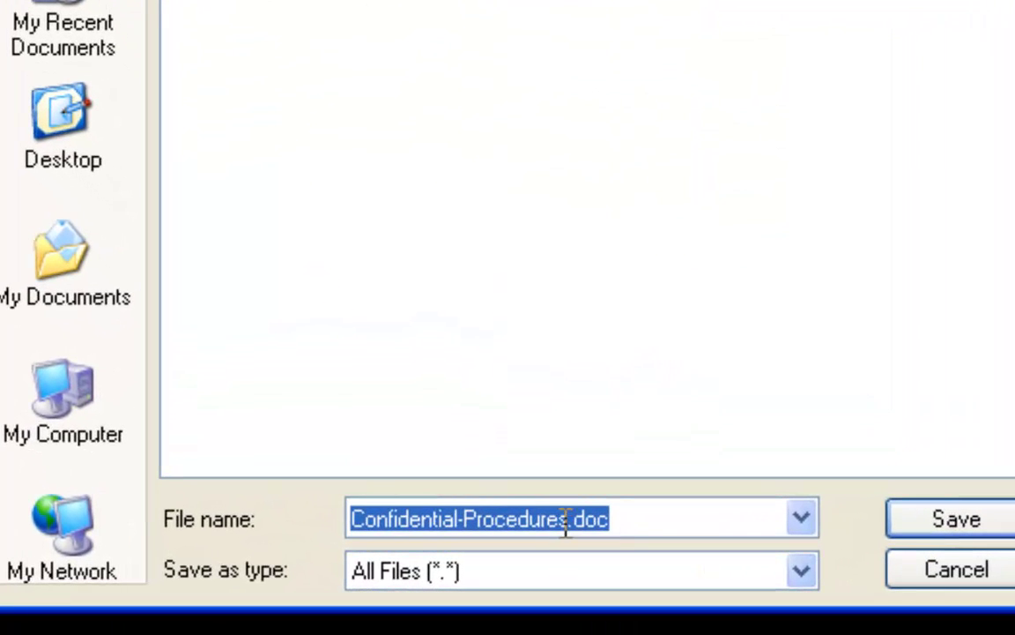
{"action": "left_click", "coordinate": [569, 516]}
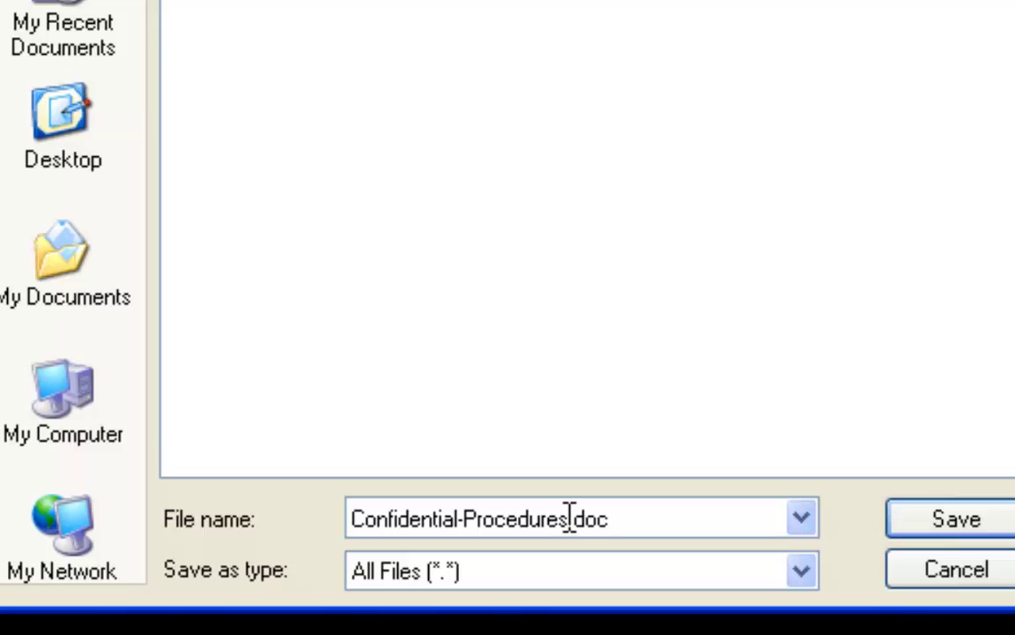
{"action": "type", "text": "-decrypted"}
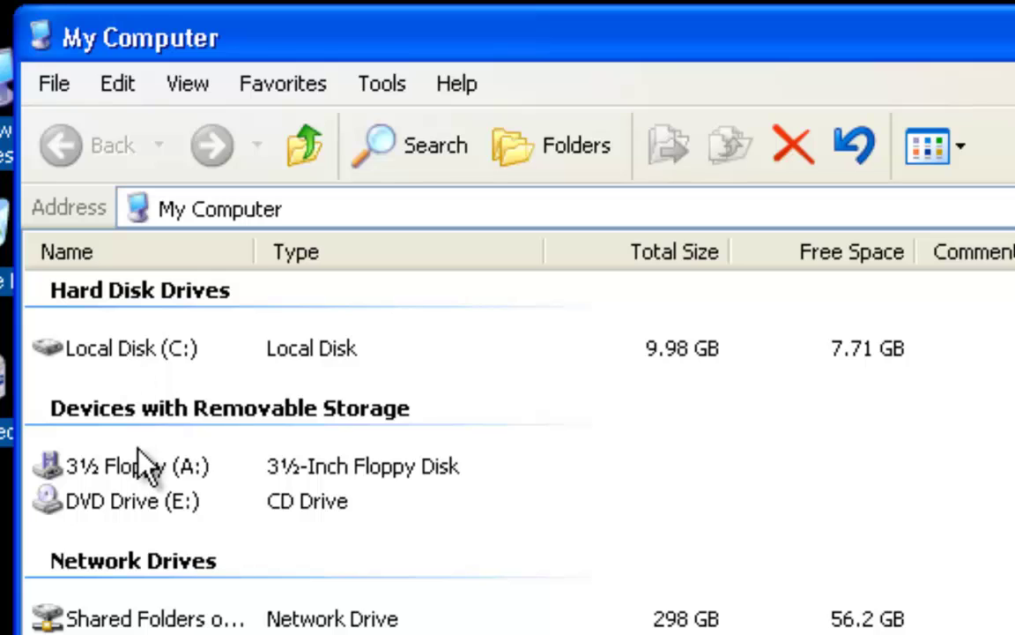
- Open Confidential-Procedures-decrypted.doc from C:\Confidential Files in WordPad
{"action": "double_click", "coordinate": [130, 349]}
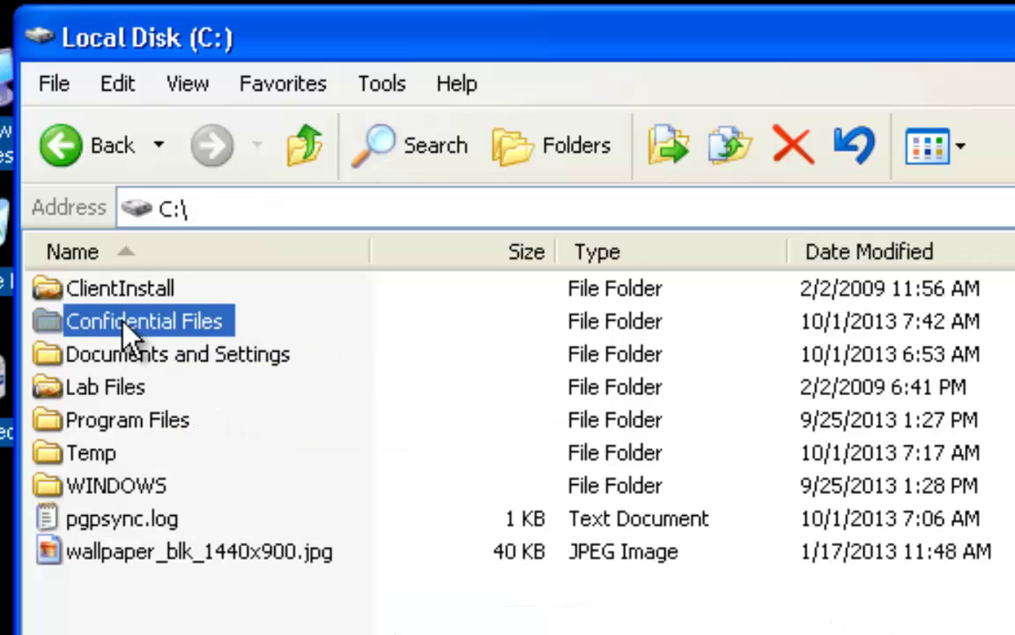
{"action": "double_click", "coordinate": [126, 325]}
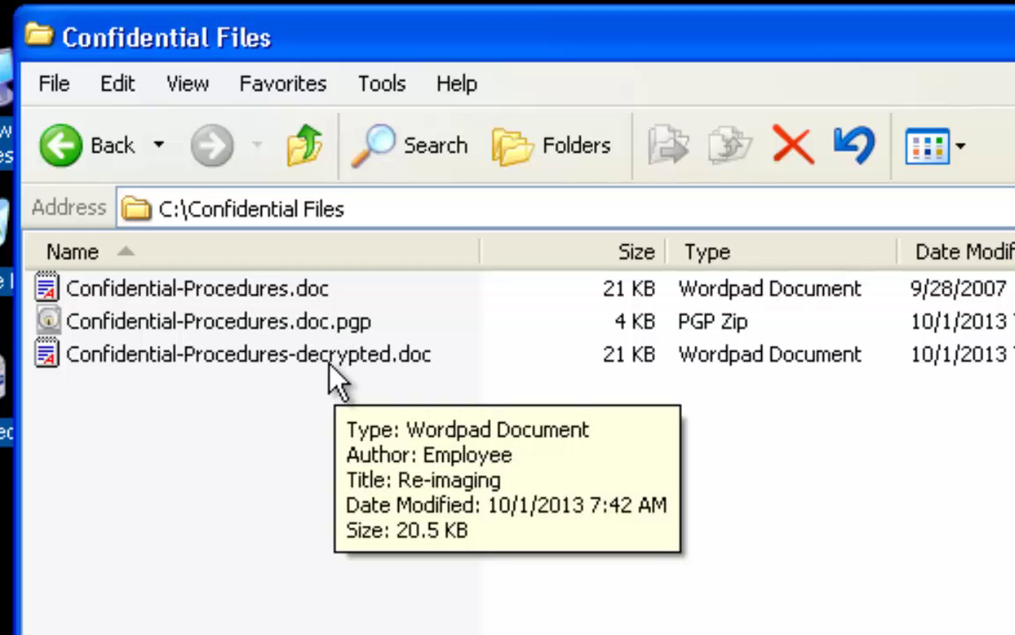
{"action": "double_click", "coordinate": [330, 363]}
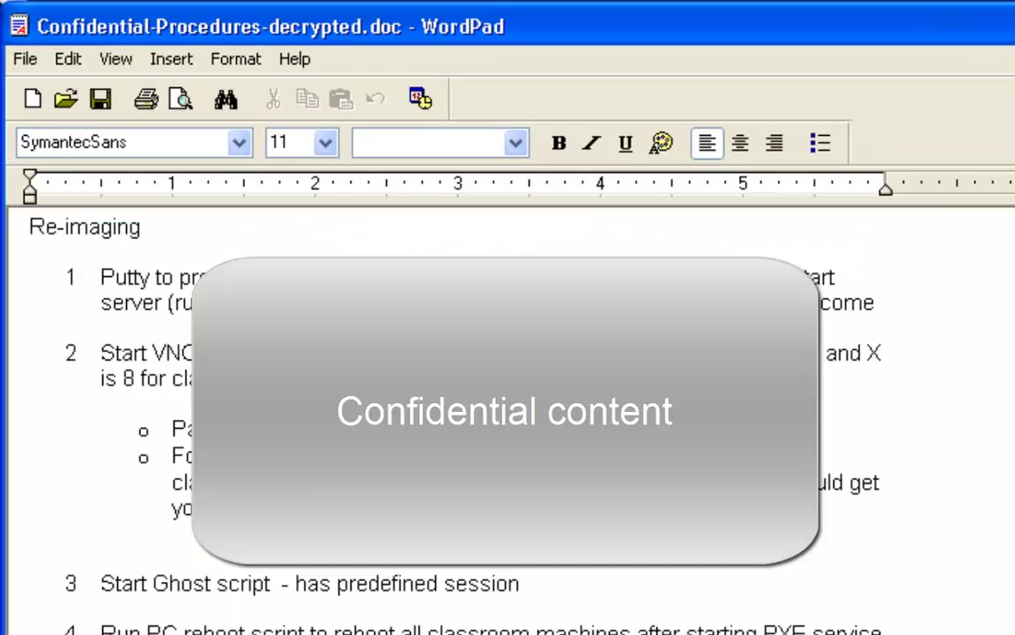